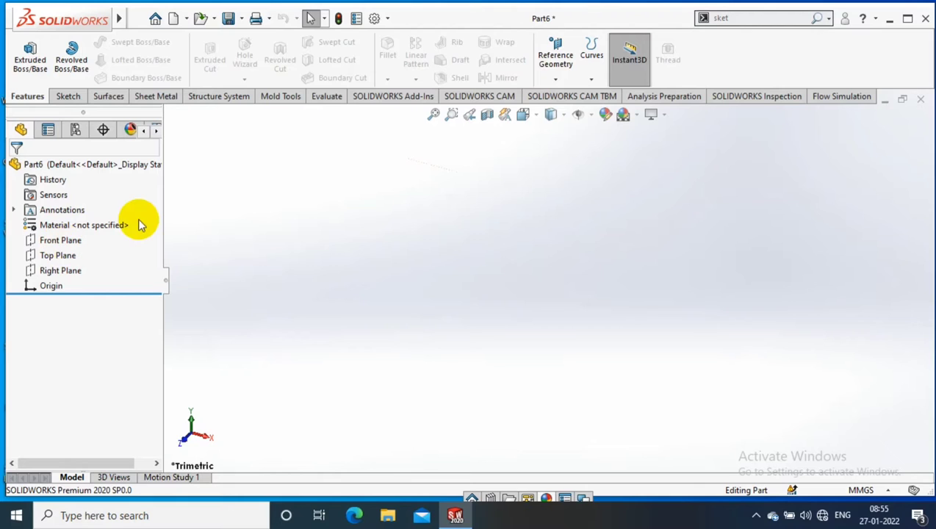
# Start a Front Plane sketch and draw a vertical centrepoint straight slot at the origin
pyautogui.click(62, 241)
pyautogui.click(124, 184)
pyautogui.click(108, 77)
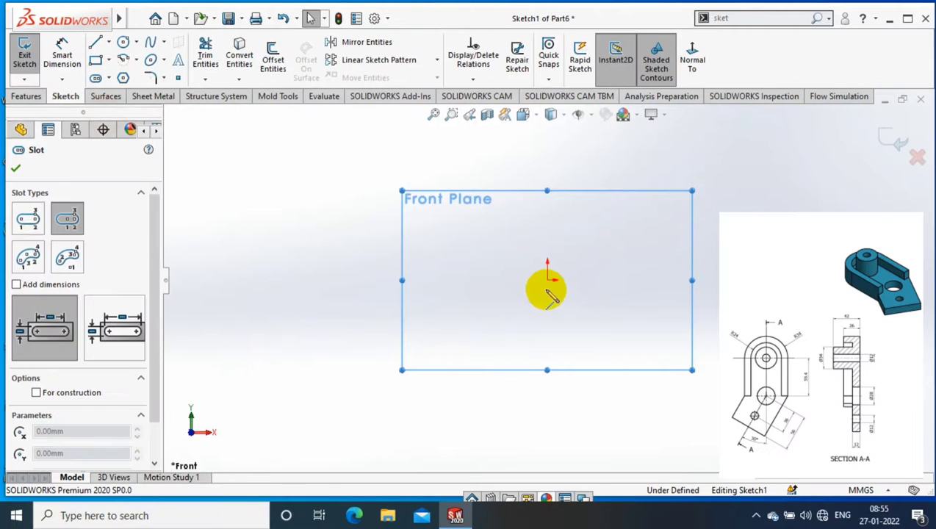
pyautogui.click(548, 279)
pyautogui.click(582, 368)
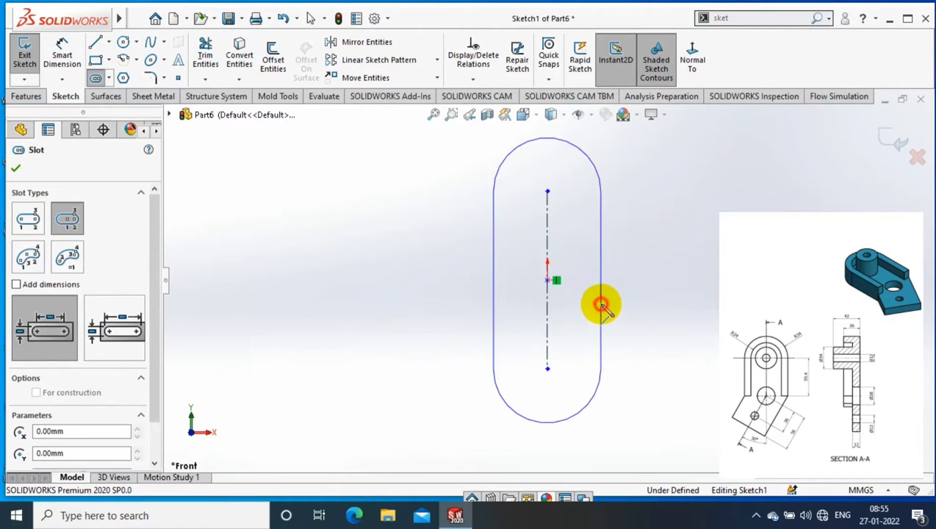
pyautogui.click(600, 308)
# Dimension the slot's end radius as 34 and its length as 118.8
pyautogui.click(408, 183)
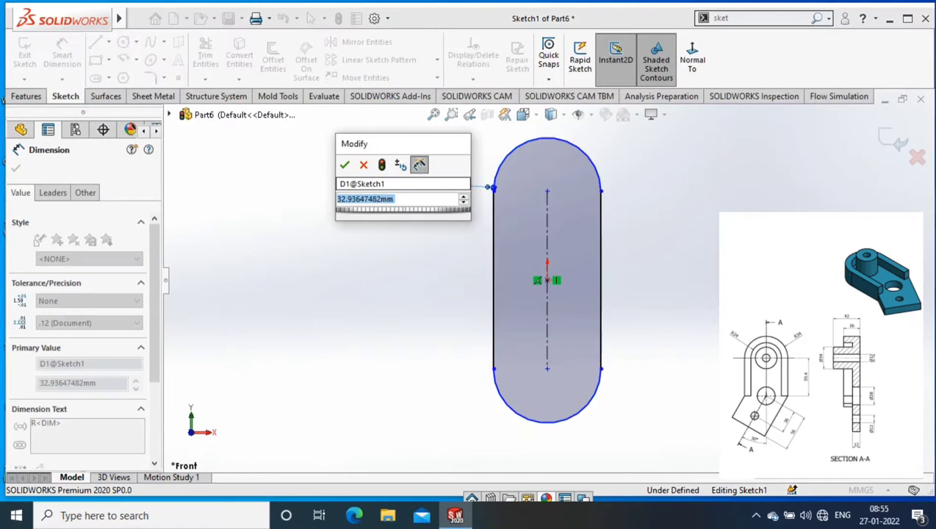
pyautogui.write('34')
pyautogui.press('Return')
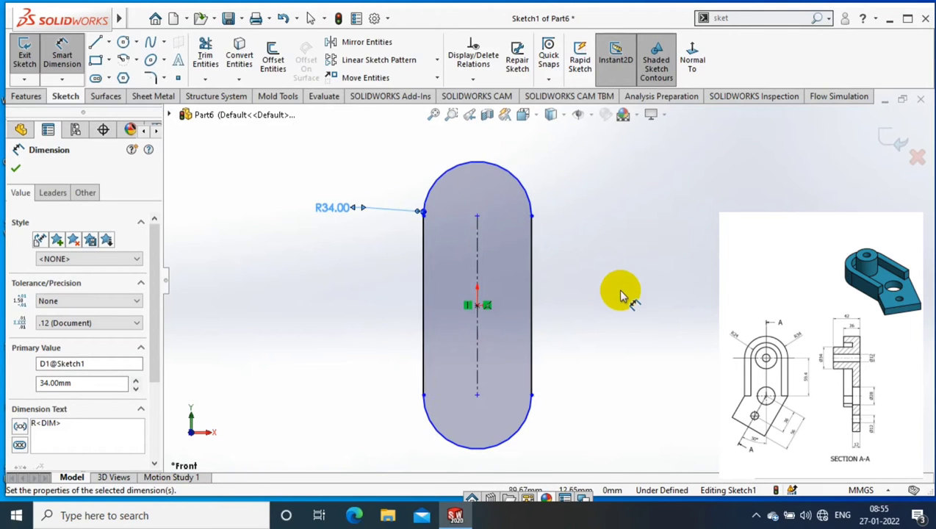
pyautogui.click(424, 304)
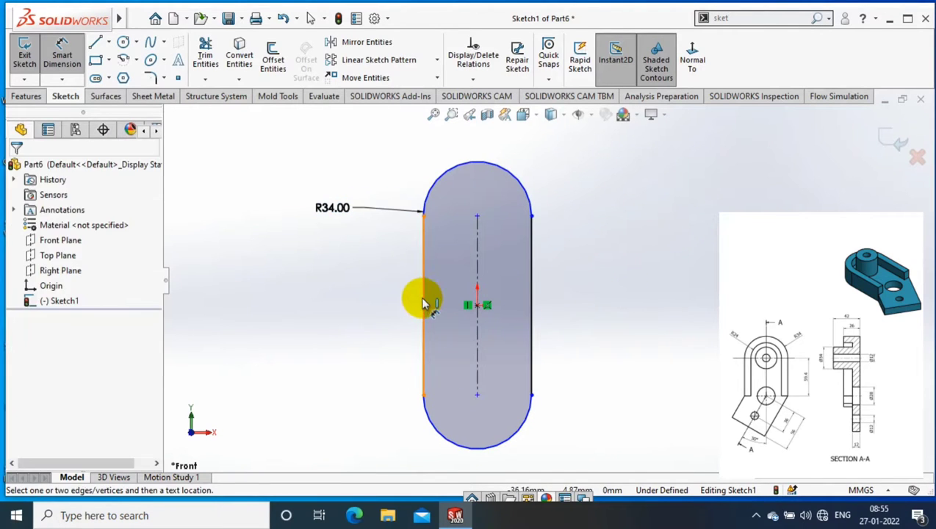
pyautogui.click(376, 309)
pyautogui.write('118.80mm')
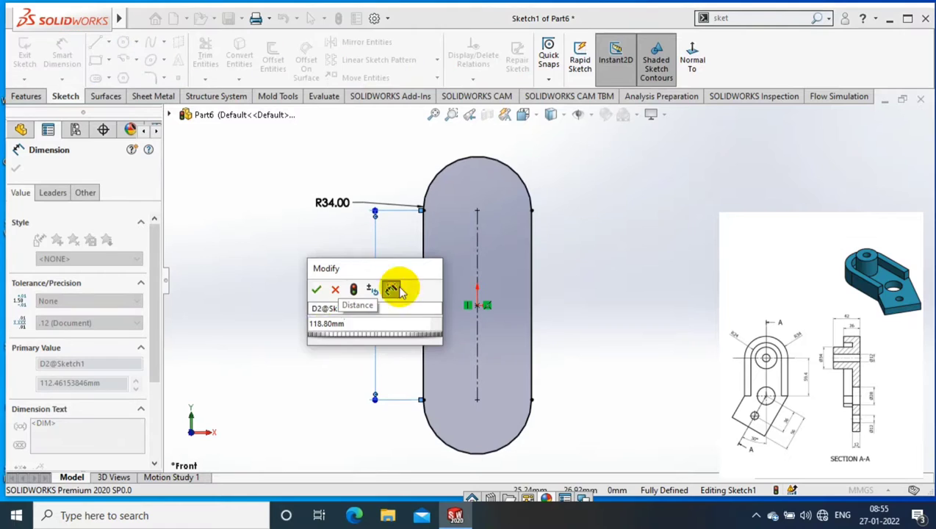
pyautogui.press('Return')
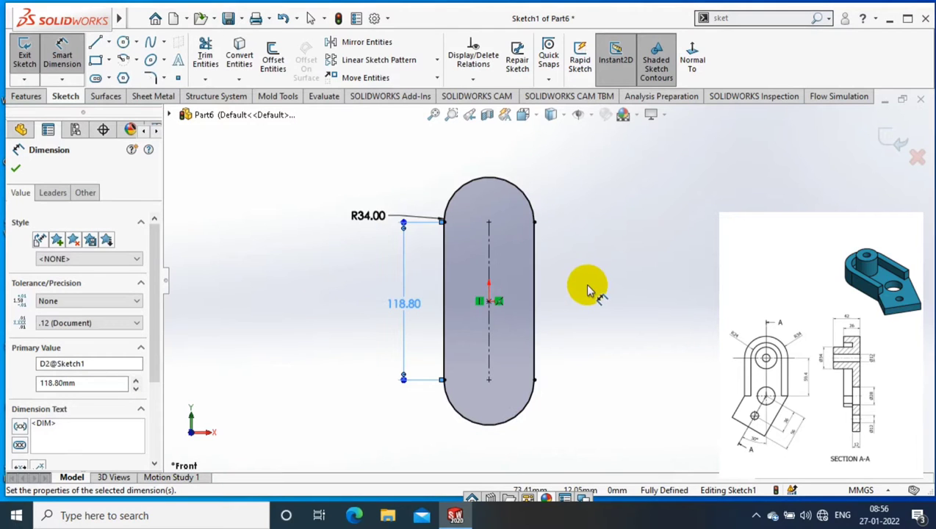
# Draw three connected lines forming an angled arm below the slot
pyautogui.click(95, 42)
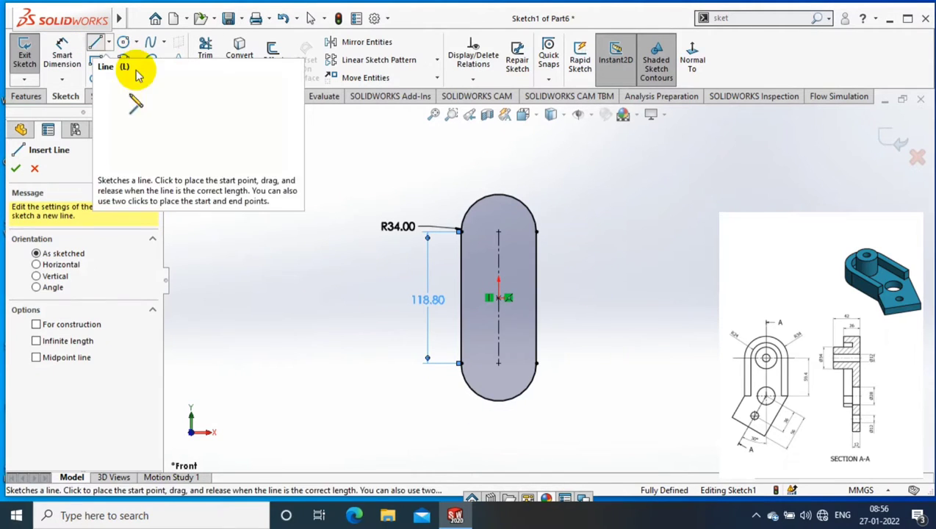
pyautogui.click(399, 397)
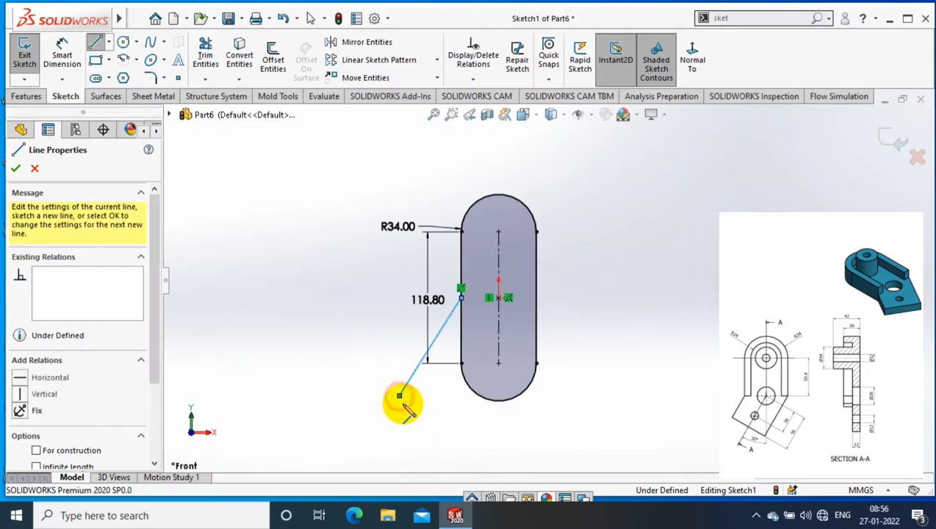
pyautogui.click(498, 458)
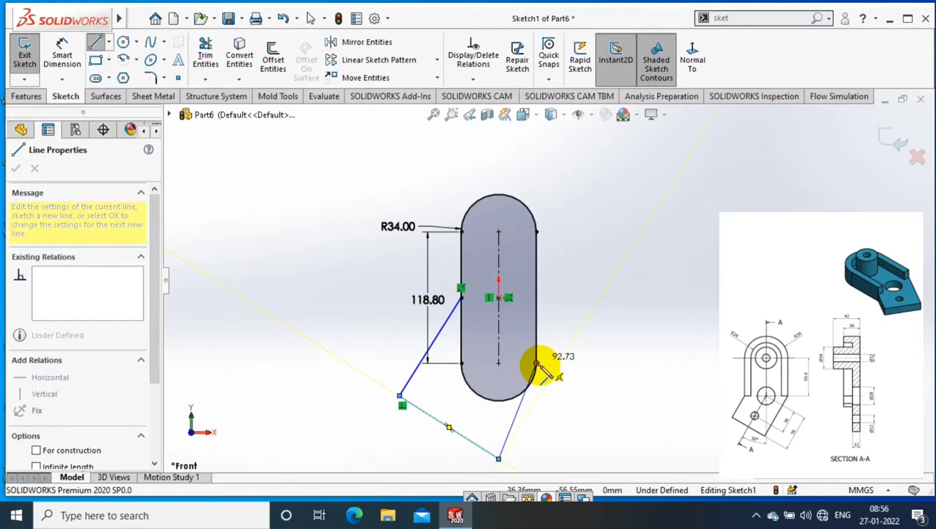
pyautogui.click(536, 288)
pyautogui.press('Escape')
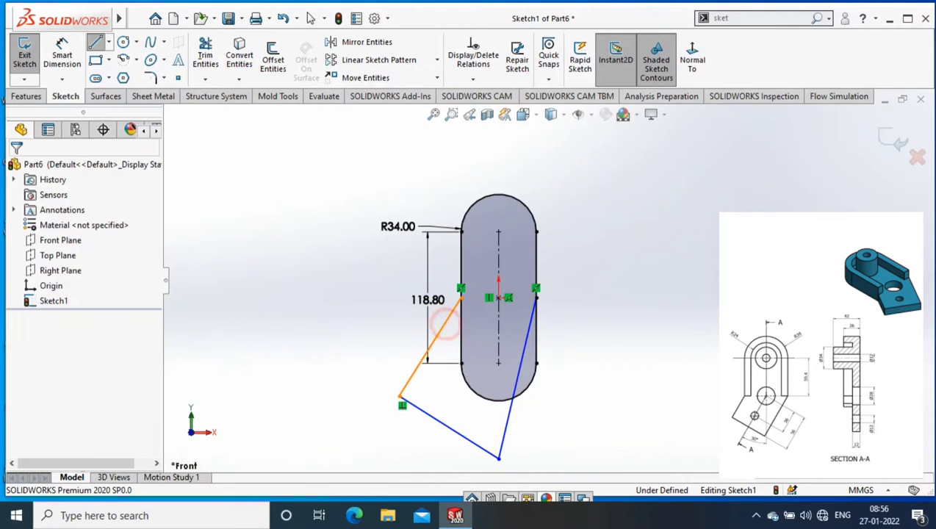
# Make the arm's two long side lines parallel
pyautogui.click(509, 414)
pyautogui.keyDown('ctrl'); pyautogui.click(416, 369); pyautogui.keyUp('ctrl')
pyautogui.click(29, 456)
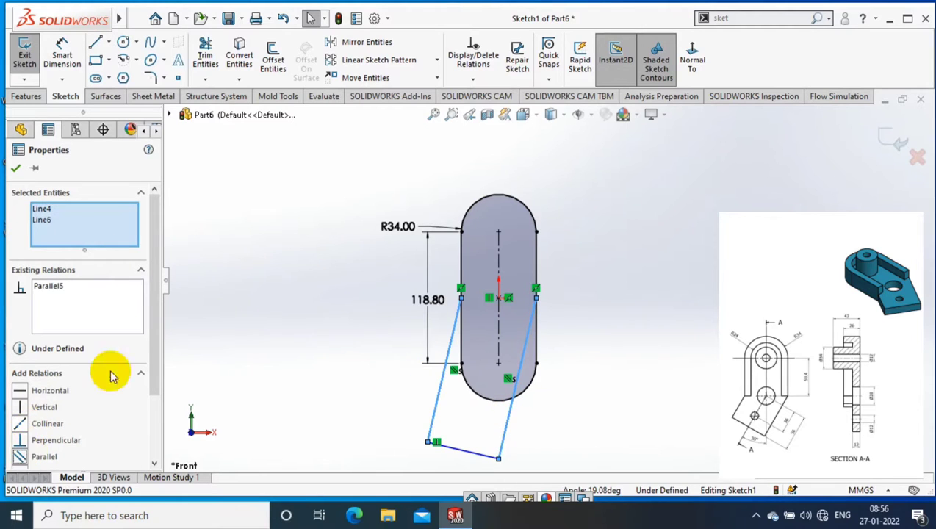
pyautogui.click(627, 272)
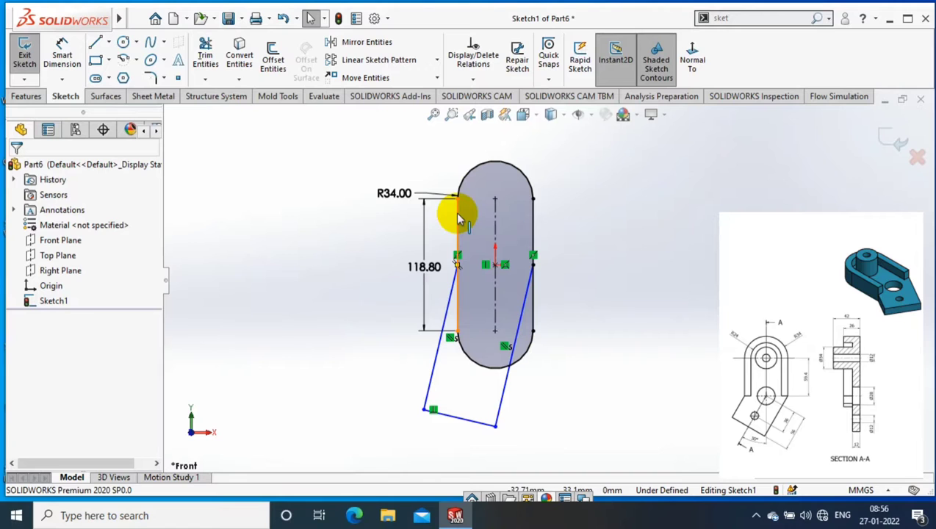
# Draw a short centerline up from the midpoint of the arm's bottom line
pyautogui.click(108, 42)
pyautogui.click(133, 77)
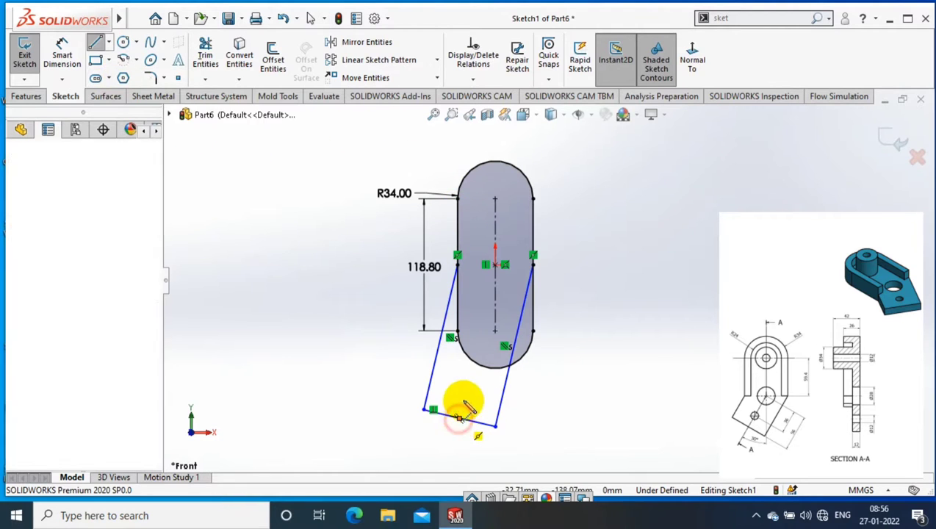
pyautogui.click(470, 380)
pyautogui.press('Escape')
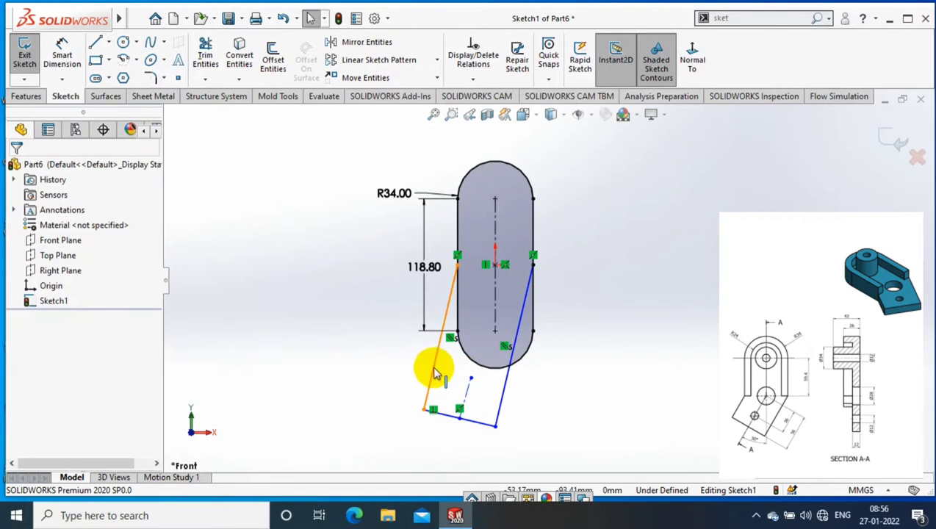
pyautogui.scroll(1, 582, 363)
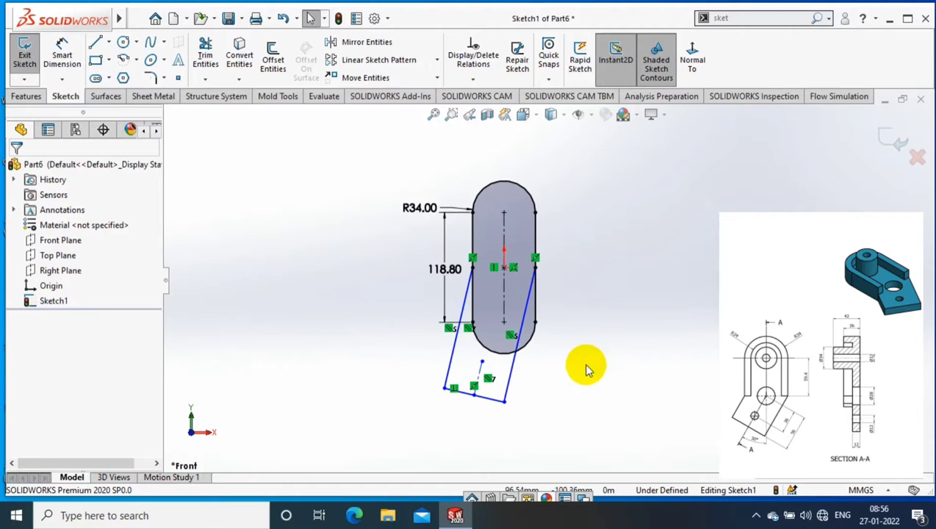
pyautogui.scroll(-1, 558, 371)
# Dimension the angle between the arm centerline and the slot as 30°
pyautogui.click(61, 56)
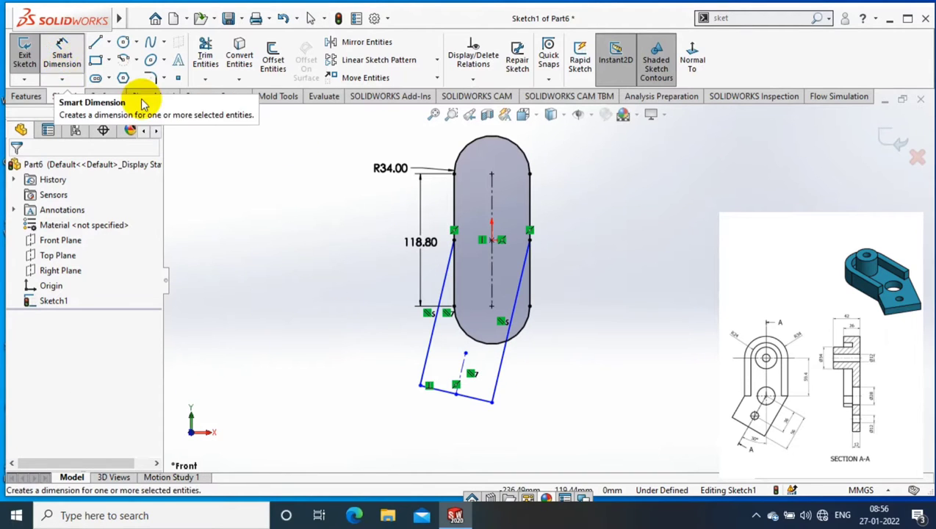
pyautogui.click(470, 375)
pyautogui.click(518, 298)
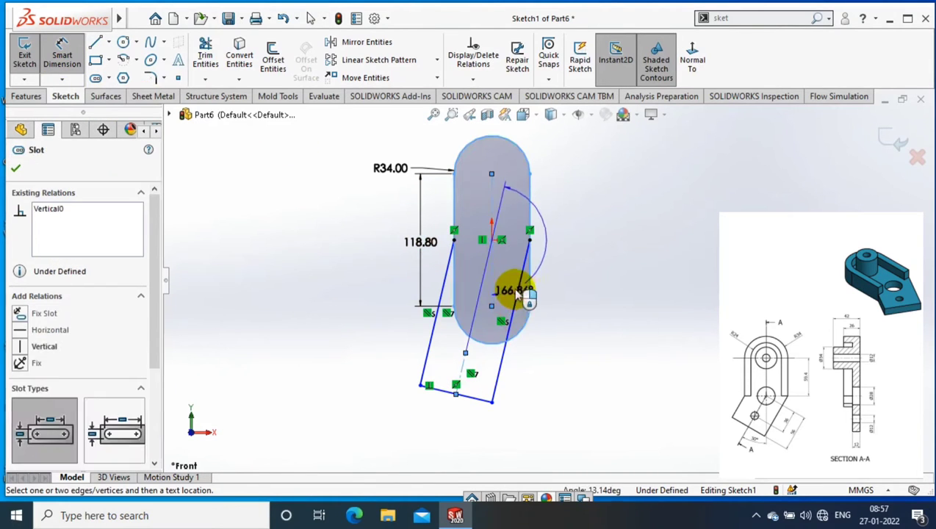
pyautogui.click(474, 389)
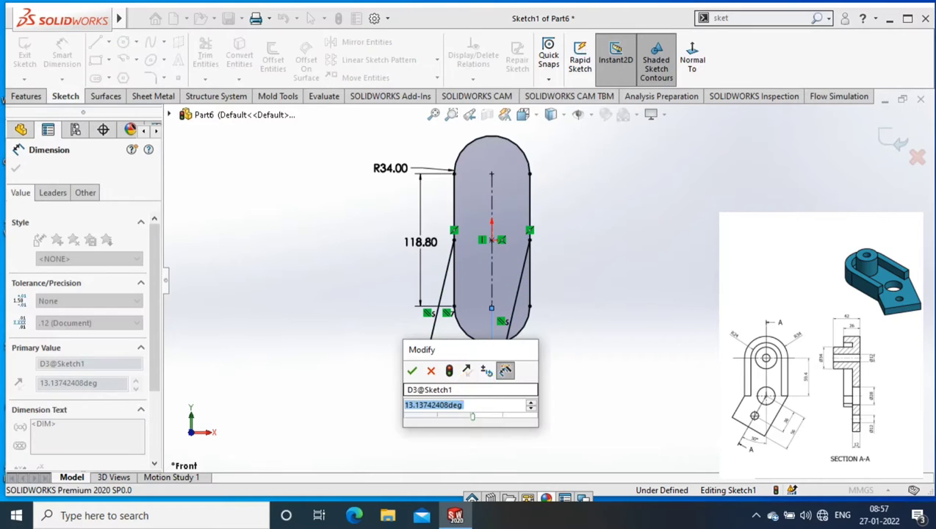
pyautogui.write('30')
pyautogui.press('Return')
pyautogui.click(547, 358)
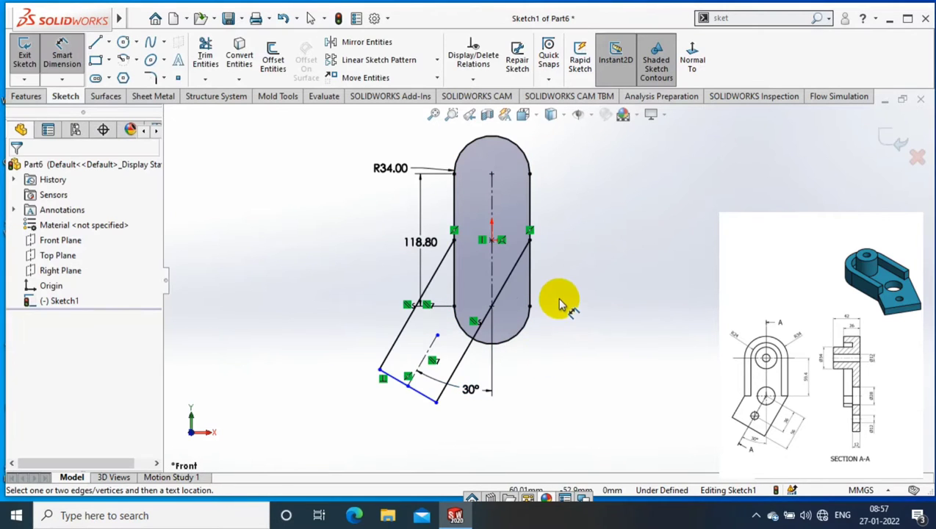
pyautogui.scroll(-2, 559, 282)
# Dimension the slanted arm edge as 56 long, then delete that length dimension
pyautogui.click(490, 293)
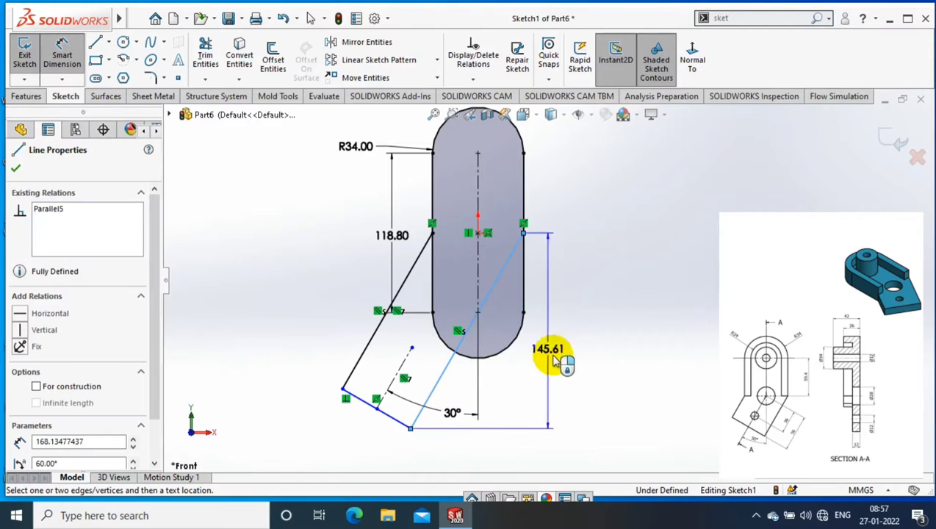
pyautogui.click(483, 416)
pyautogui.write('56')
pyautogui.press('Return')
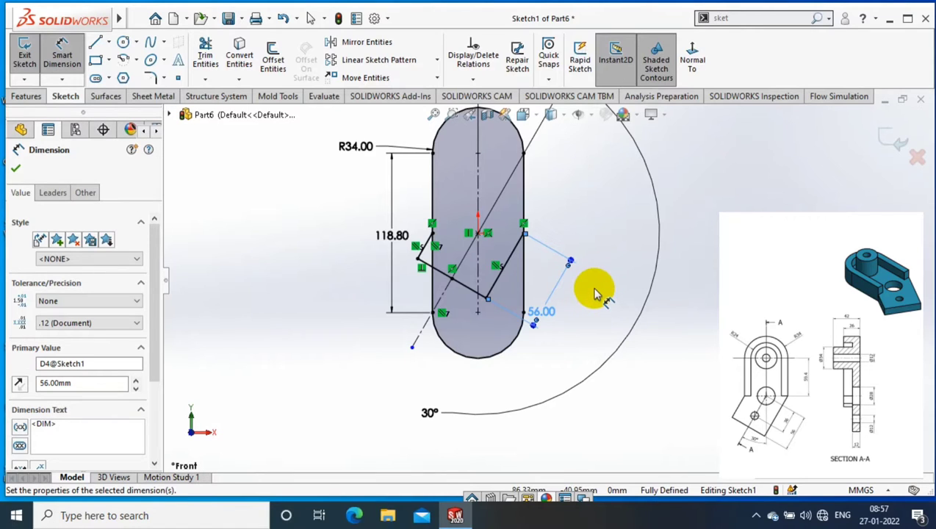
pyautogui.click(600, 263)
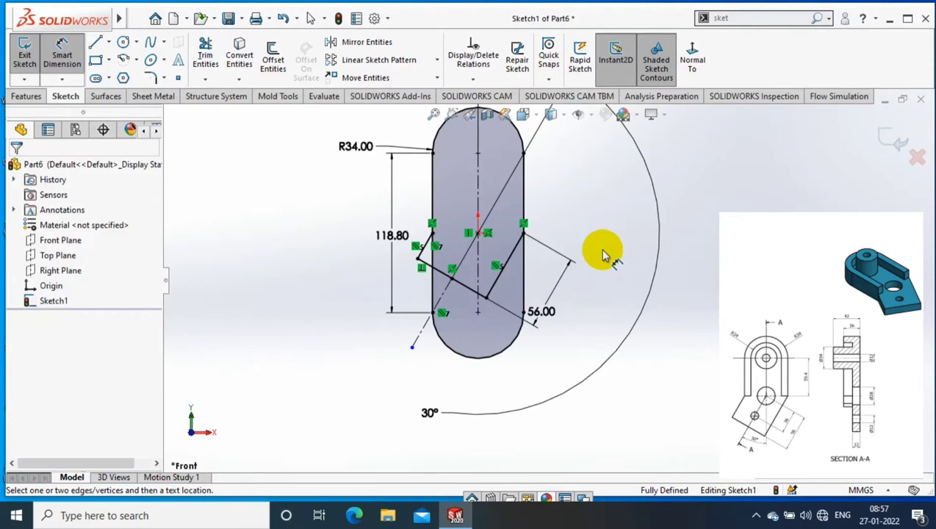
pyautogui.click(556, 281)
pyautogui.press('Delete')
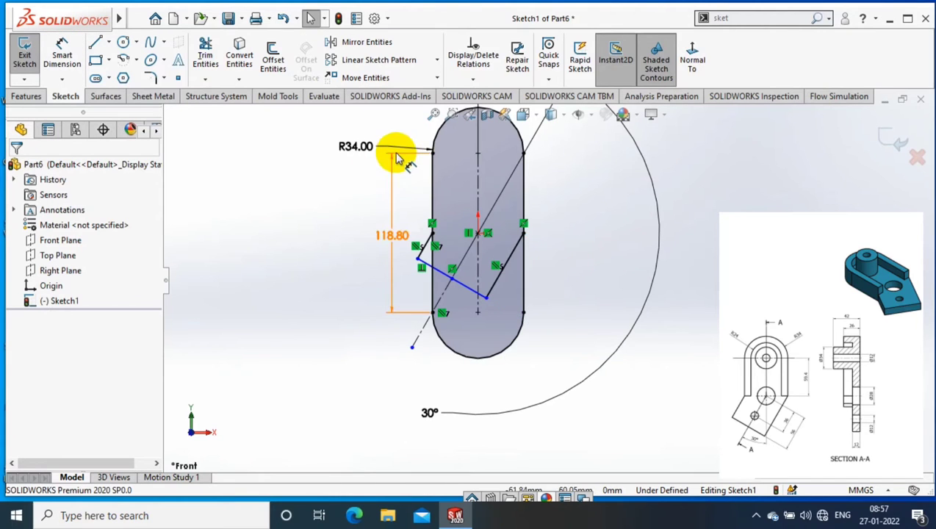
# Dimension the distance from the slot centre to the slanted arm line as 56
pyautogui.click(62, 55)
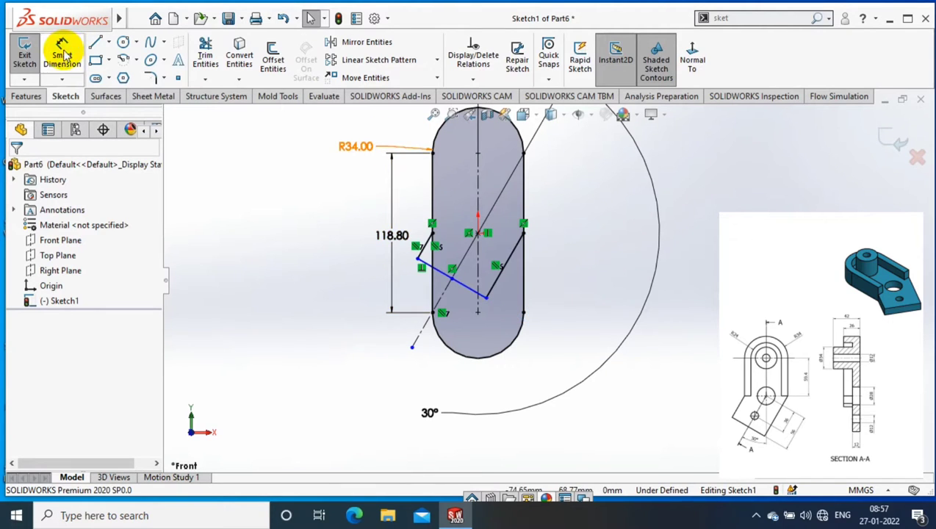
pyautogui.click(482, 235)
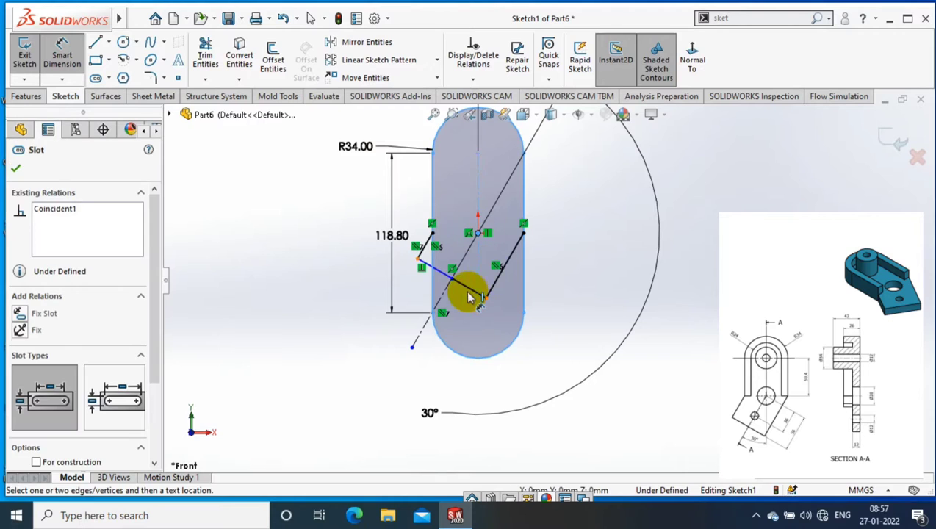
pyautogui.click(470, 294)
pyautogui.click(609, 324)
pyautogui.write('56')
pyautogui.press('Return')
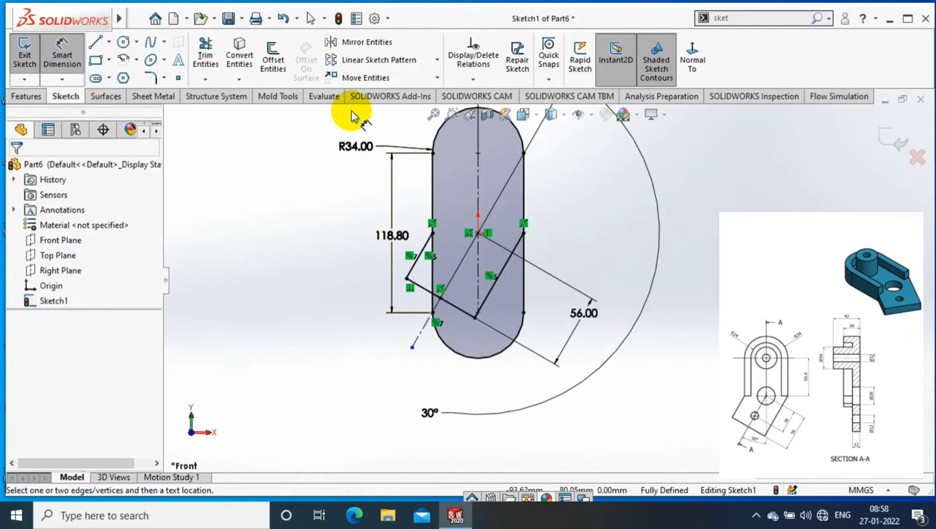
# Add a circle at the slot's top end and dimension the top circles Ø12 and Ø34
pyautogui.click(122, 41)
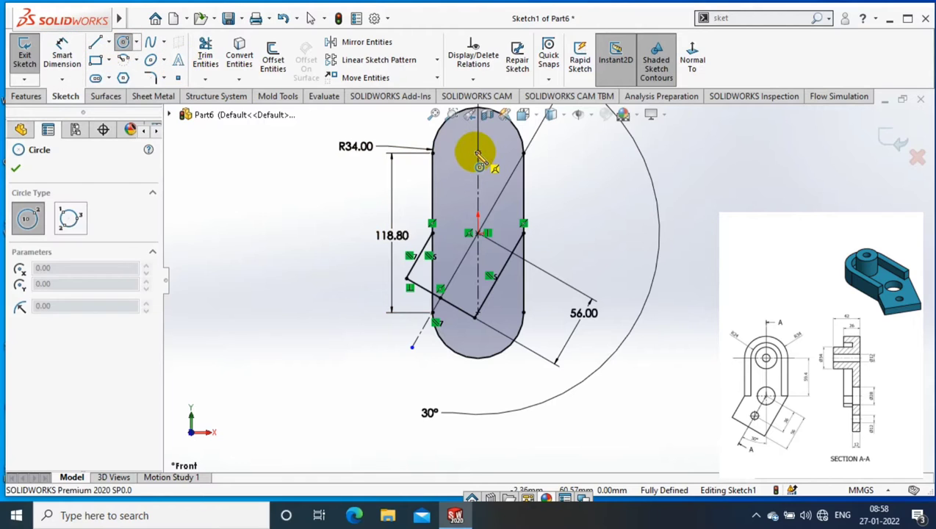
pyautogui.click(478, 154)
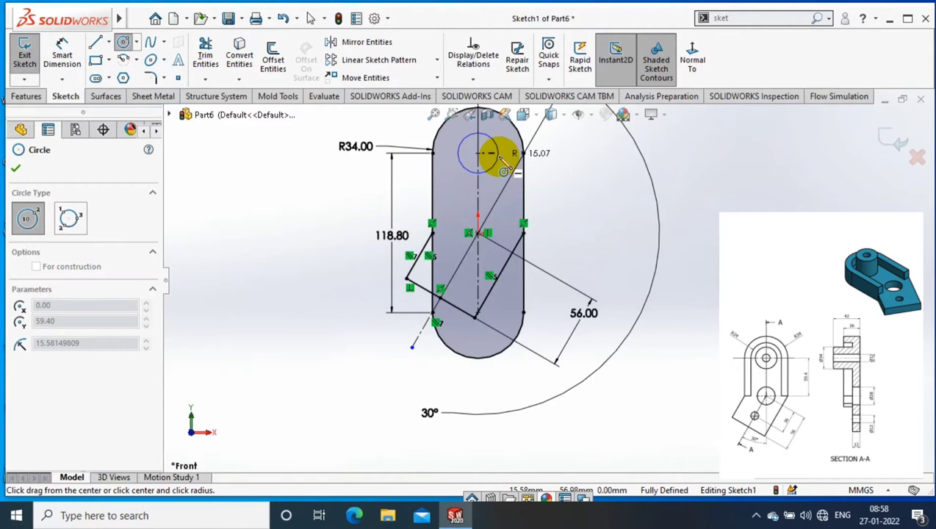
pyautogui.click(497, 159)
pyautogui.click(62, 55)
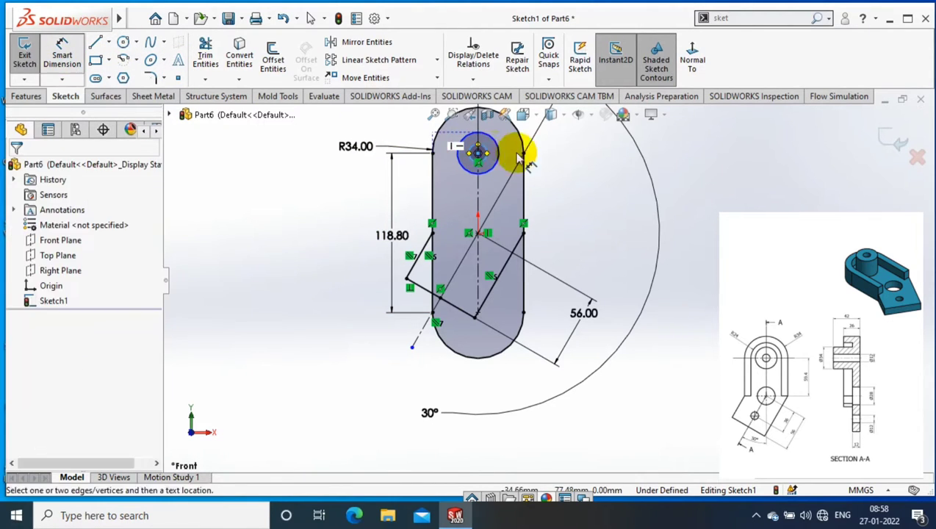
pyautogui.scroll(-2, 519, 158)
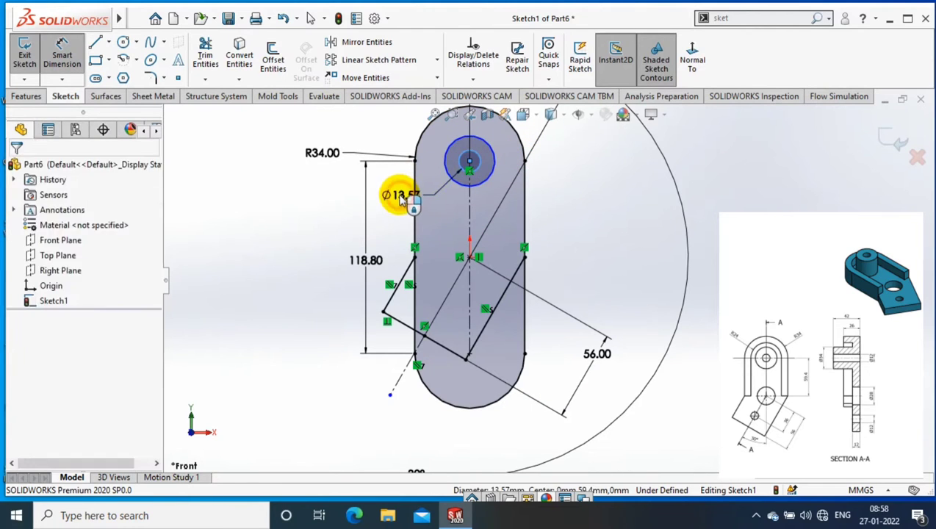
pyautogui.click(397, 192)
pyautogui.press('Return')
pyautogui.click(481, 178)
pyautogui.click(578, 206)
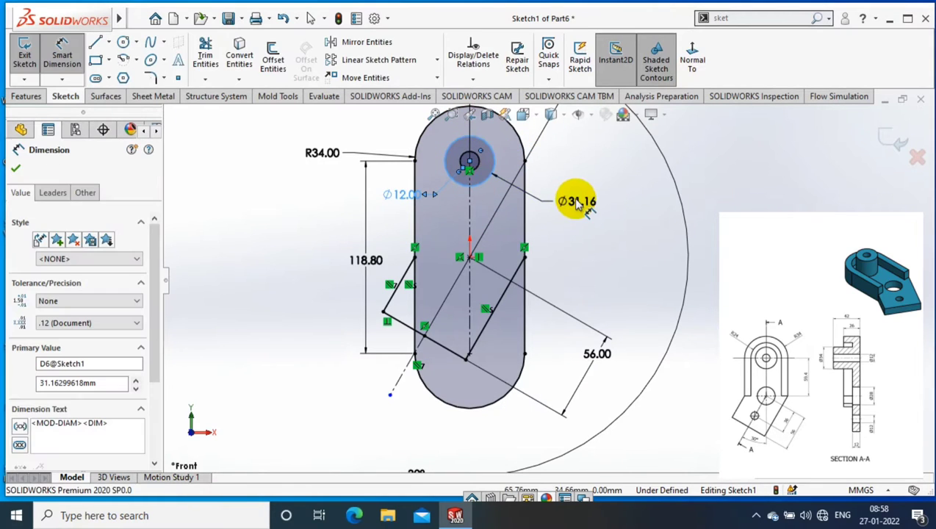
pyautogui.write('34')
pyautogui.press('Return')
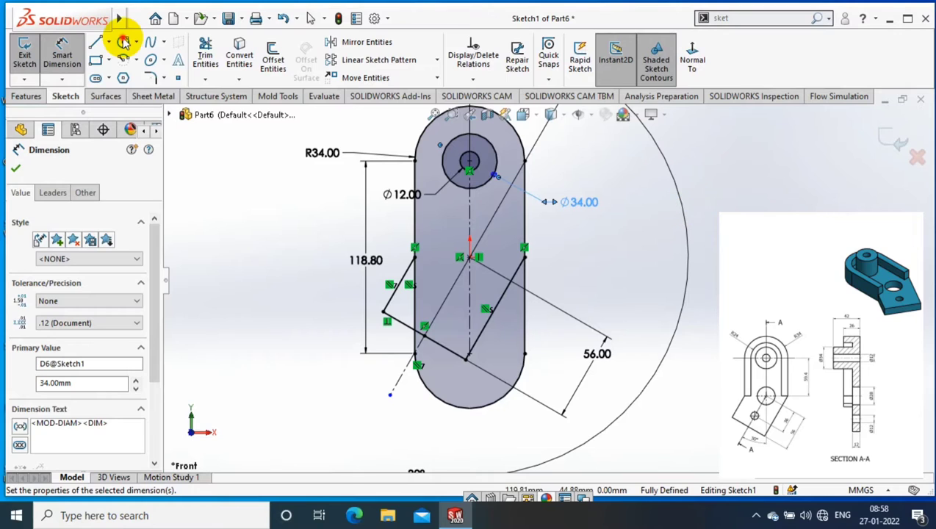
# Draw a Ø28 circle centred on the slot centre
pyautogui.click(123, 42)
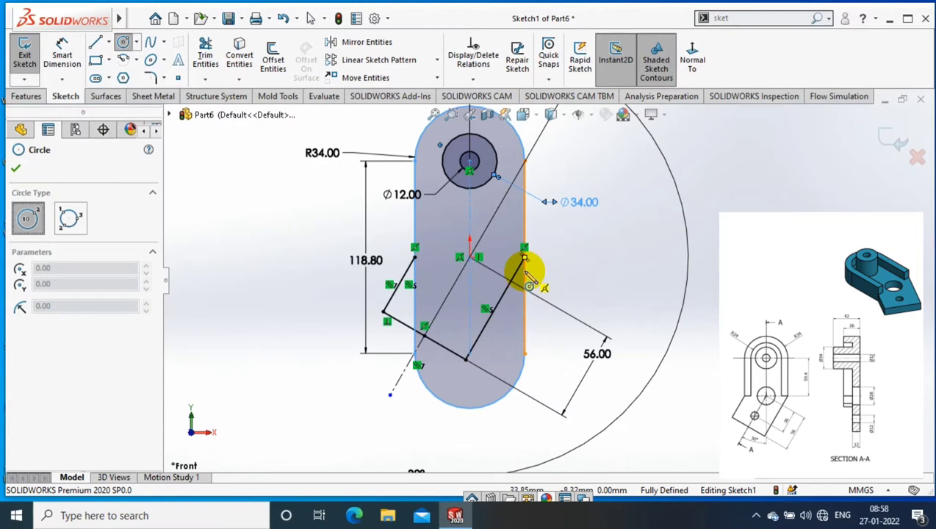
pyautogui.click(469, 257)
pyautogui.click(491, 273)
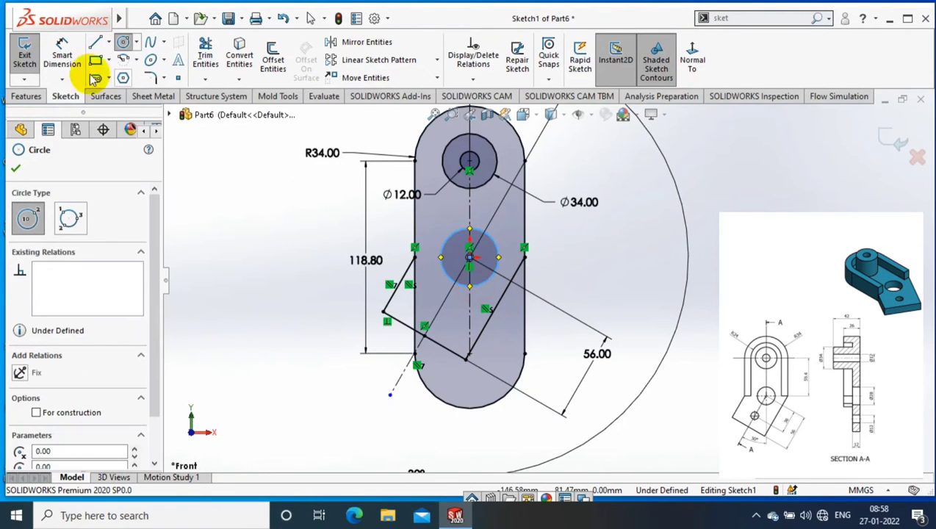
pyautogui.moveTo(570, 269); pyautogui.dragTo(568, 242, button='right')
pyautogui.click(569, 261)
pyautogui.write('28')
pyautogui.press('Return')
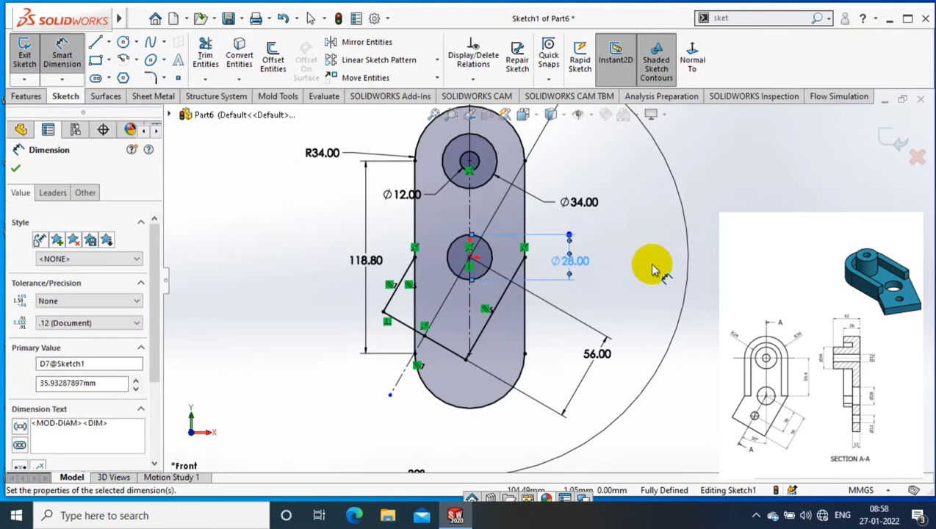
pyautogui.scroll(-1, 652, 270)
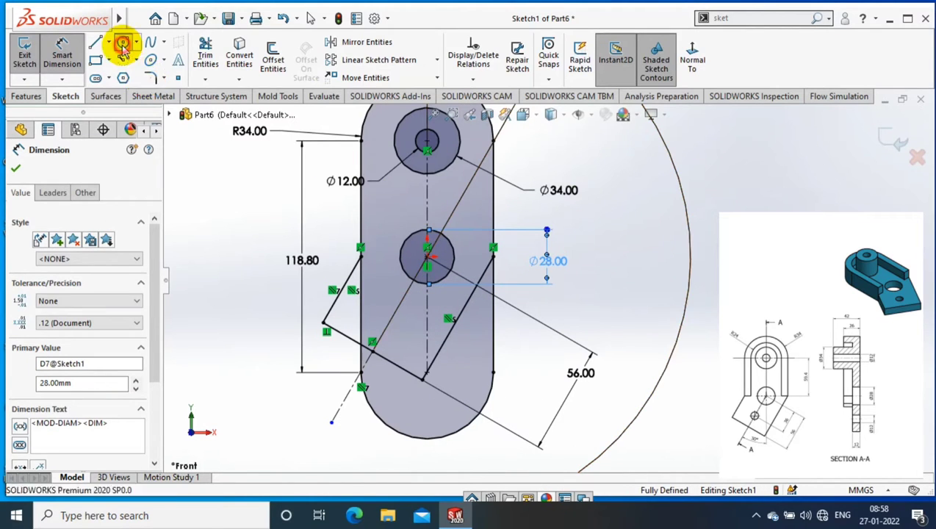
# Draw a Ø12 circle on the angled arm
pyautogui.click(124, 42)
pyautogui.moveTo(389, 322); pyautogui.dragTo(397, 330)
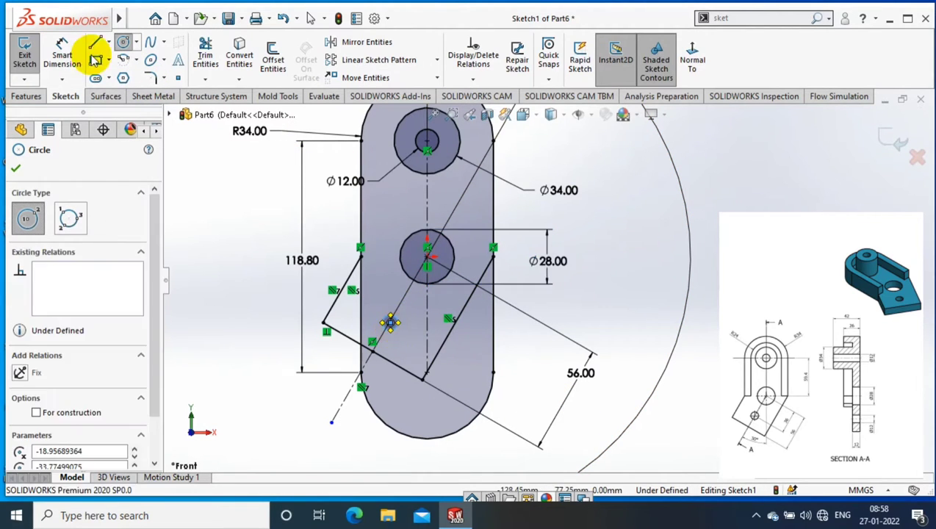
pyautogui.click(62, 55)
pyautogui.click(395, 395)
pyautogui.write('12')
pyautogui.press('Return')
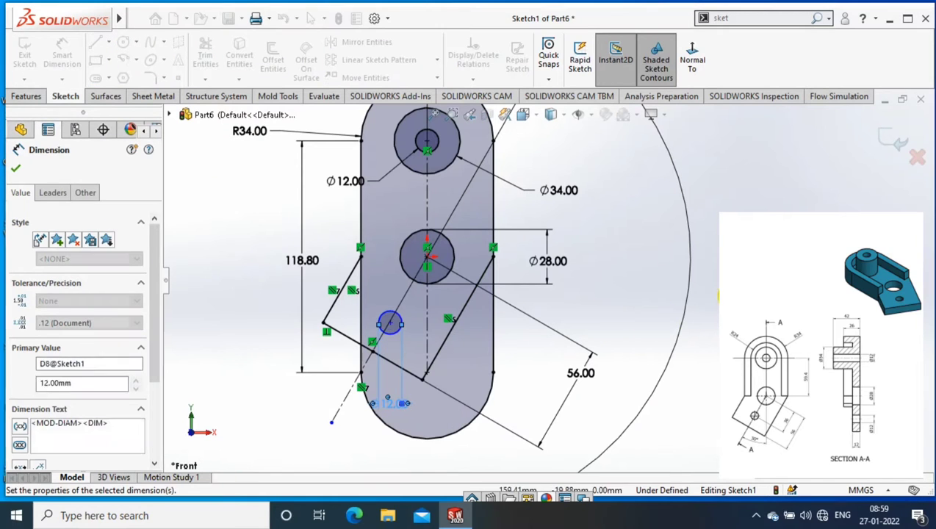
# Dimension the small hole's centre 36 from the Ø28 circle's centre
pyautogui.click(389, 322)
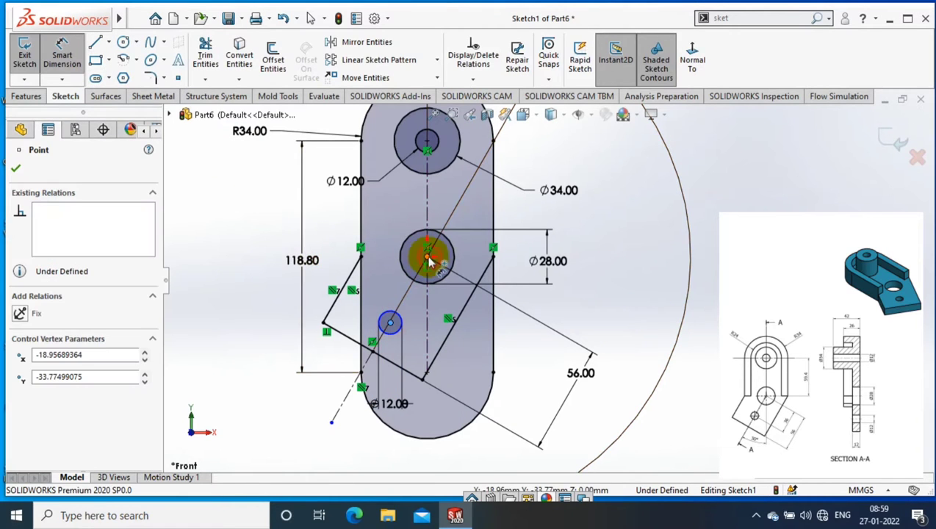
pyautogui.click(426, 252)
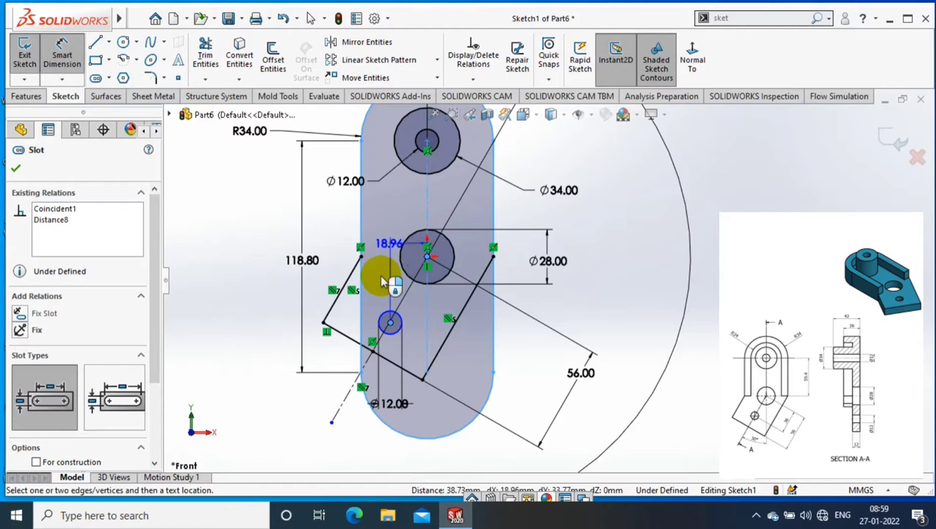
pyautogui.click(422, 283)
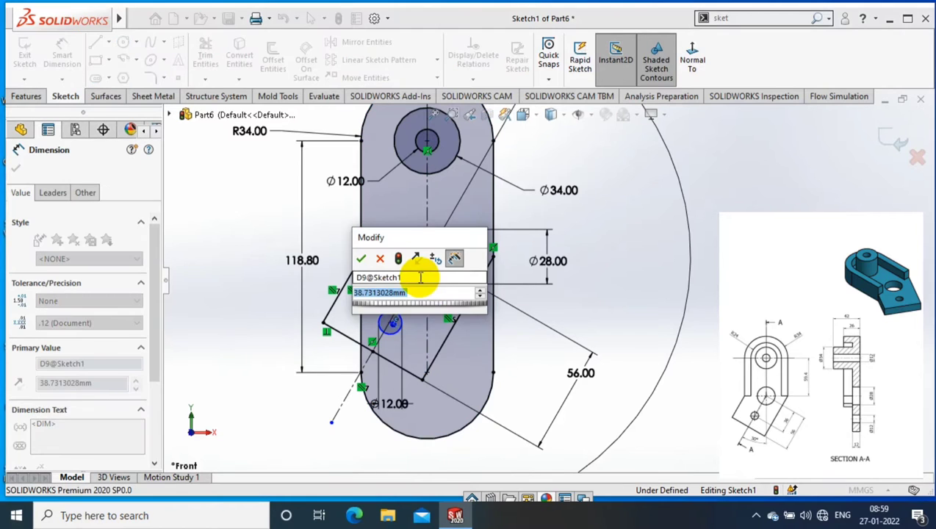
pyautogui.write('36')
pyautogui.press('Return')
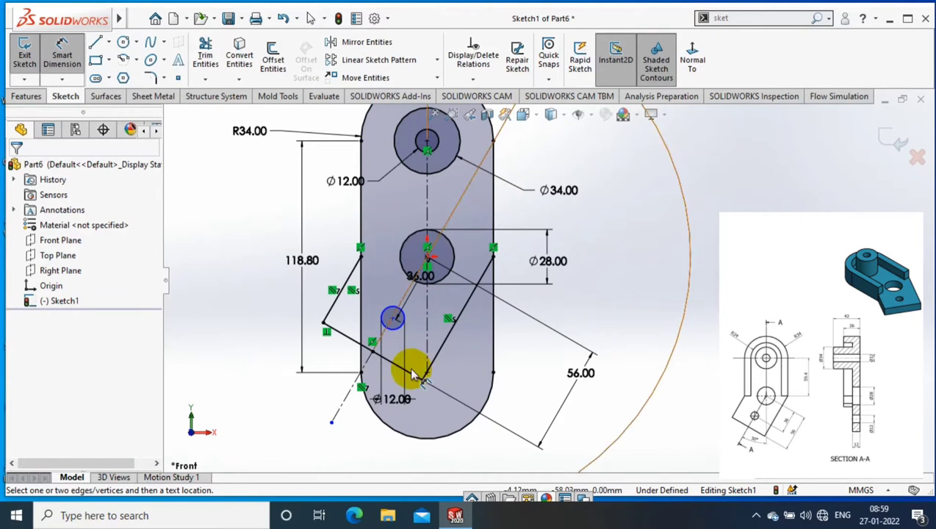
# Try a Vertical relation between the arm's lower-edge point and the hole centre
pyautogui.press('Escape')
pyautogui.click(373, 356)
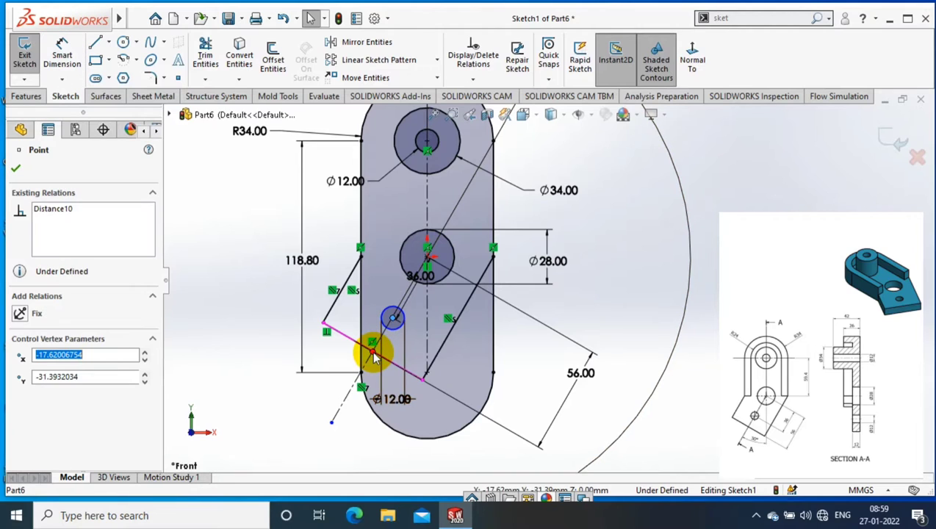
pyautogui.keyDown('ctrl'); pyautogui.click(373, 355); pyautogui.keyUp('ctrl')
pyautogui.click(22, 406)
# Undo the vertical relation and dismiss the points-cannot-be-merged warning
pyautogui.hotkey('ctrl', 'z')
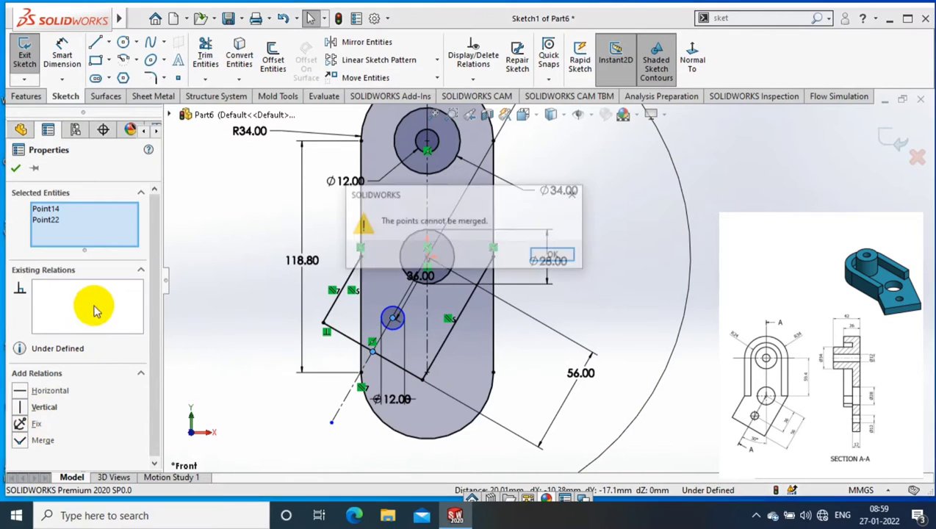
pyautogui.click(568, 194)
pyautogui.scroll(2, 654, 250)
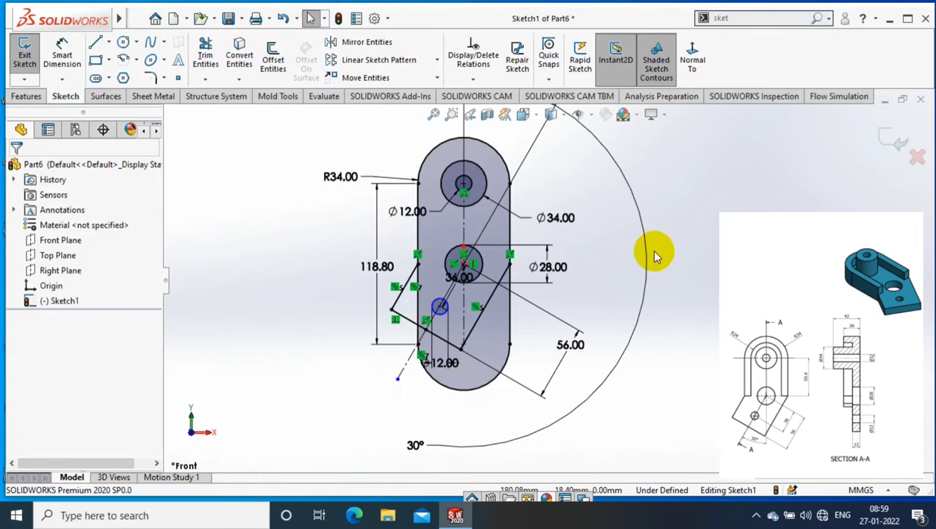
pyautogui.scroll(-3, 418, 345)
pyautogui.scroll(-2, 358, 289)
pyautogui.scroll(-2, 357, 289)
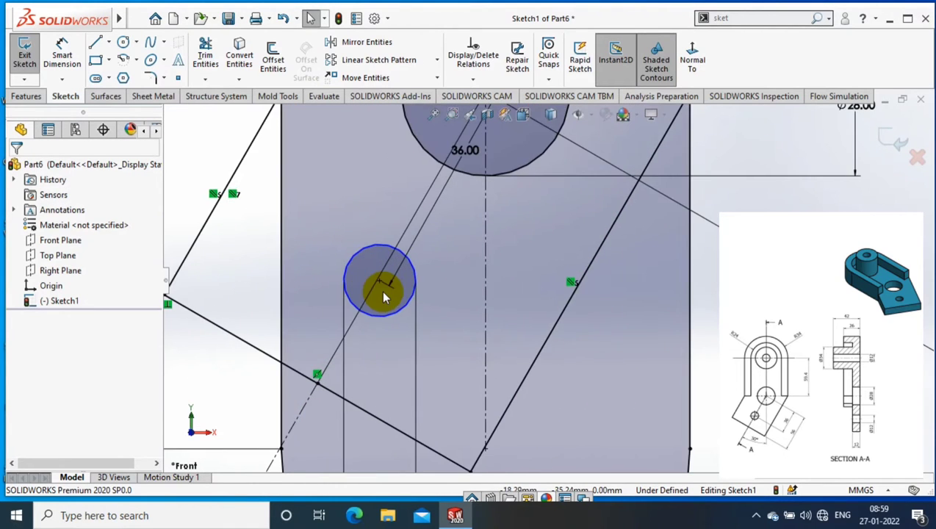
pyautogui.scroll(-2, 382, 290)
# Make the small hole's centre coincident with the angled centreline
pyautogui.click(381, 290)
pyautogui.click(33, 406)
pyautogui.scroll(3, 419, 282)
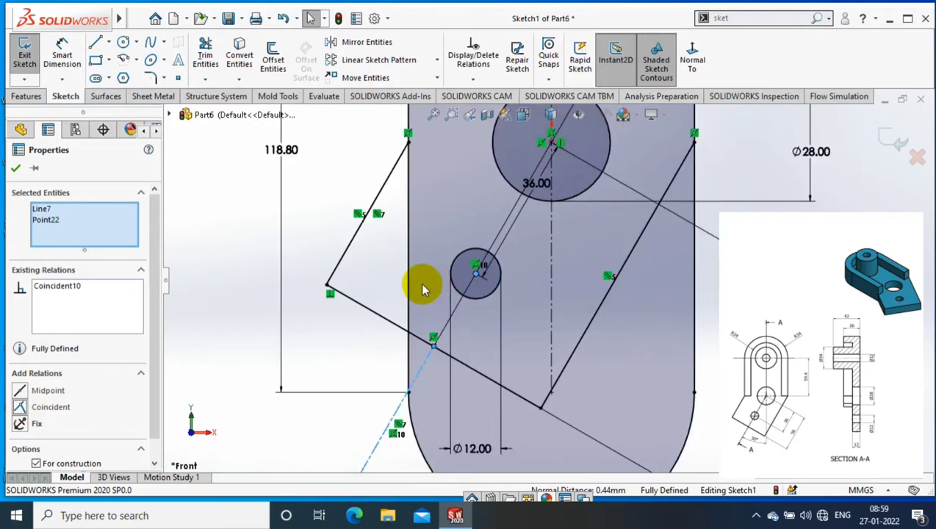
pyautogui.scroll(-2, 631, 256)
pyautogui.scroll(3, 676, 213)
pyautogui.scroll(-3, 700, 188)
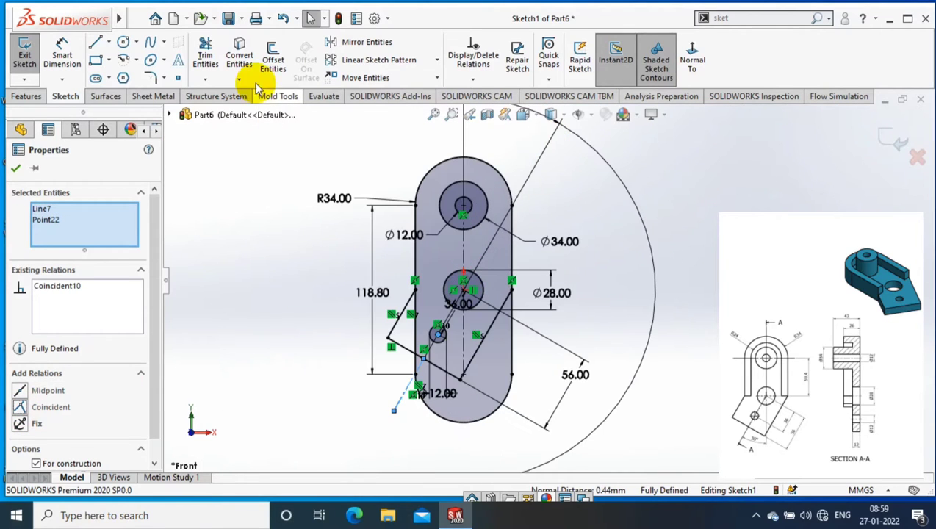
pyautogui.click(206, 78)
pyautogui.click(220, 92)
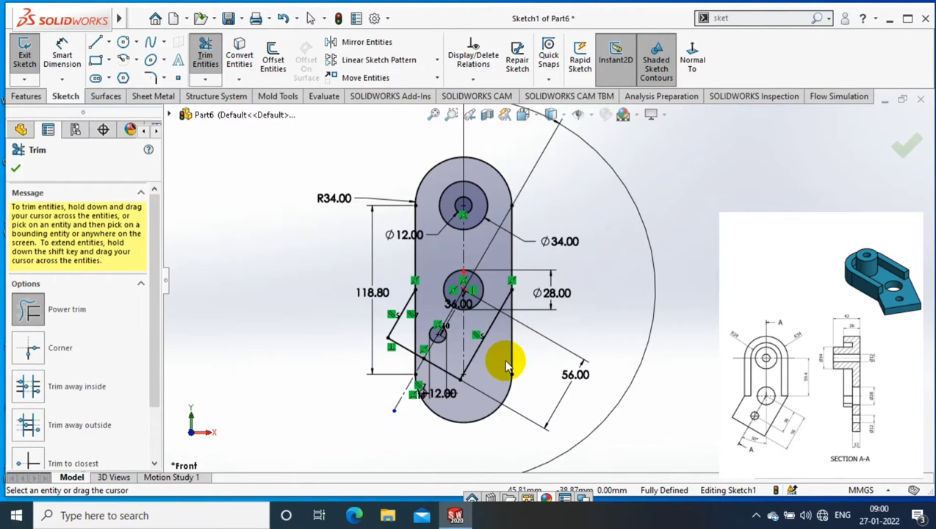
# Trim the slot's lower right edge and bottom arc to merge slot and arm, then exit Sketch1
pyautogui.moveTo(522, 372); pyautogui.dragTo(516, 304)
pyautogui.moveTo(503, 393); pyautogui.dragTo(468, 422)
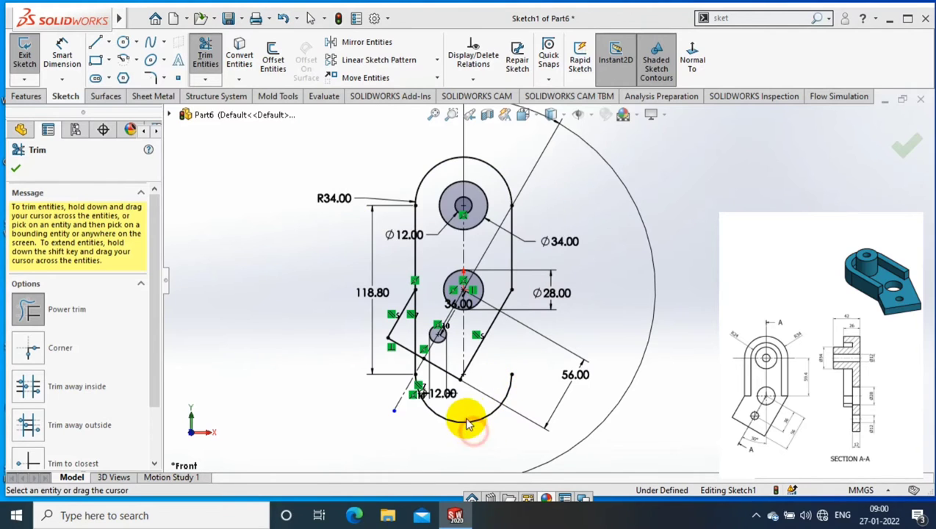
pyautogui.click(487, 257)
pyautogui.scroll(-2, 453, 424)
pyautogui.moveTo(388, 320); pyautogui.dragTo(404, 328)
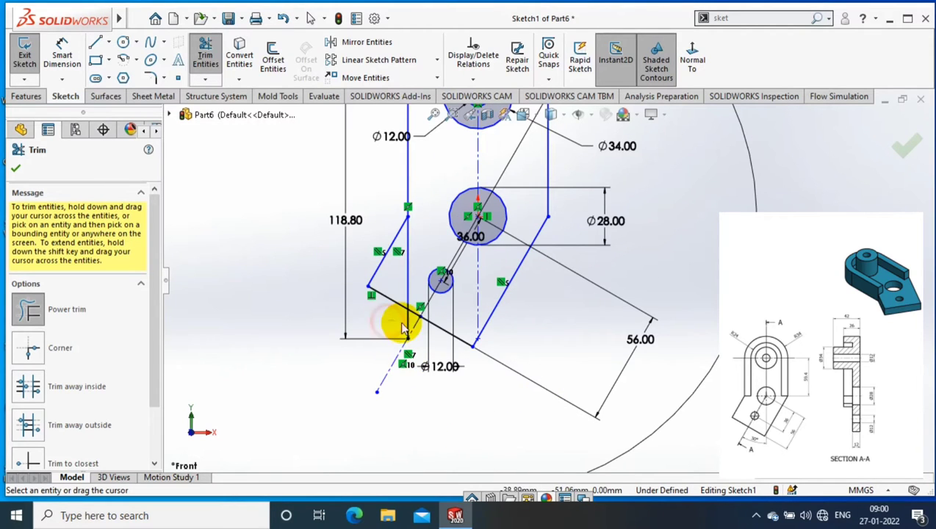
pyautogui.scroll(3, 515, 323)
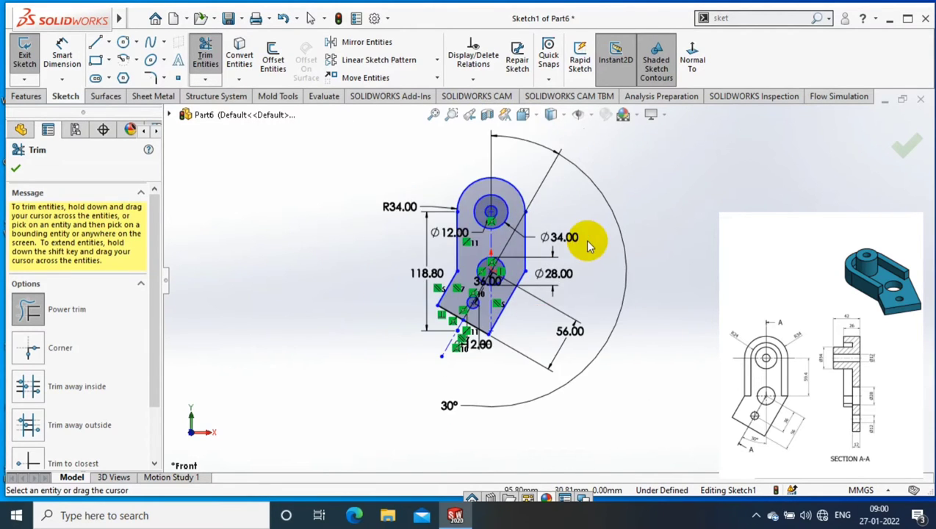
pyautogui.click(16, 168)
pyautogui.click(25, 60)
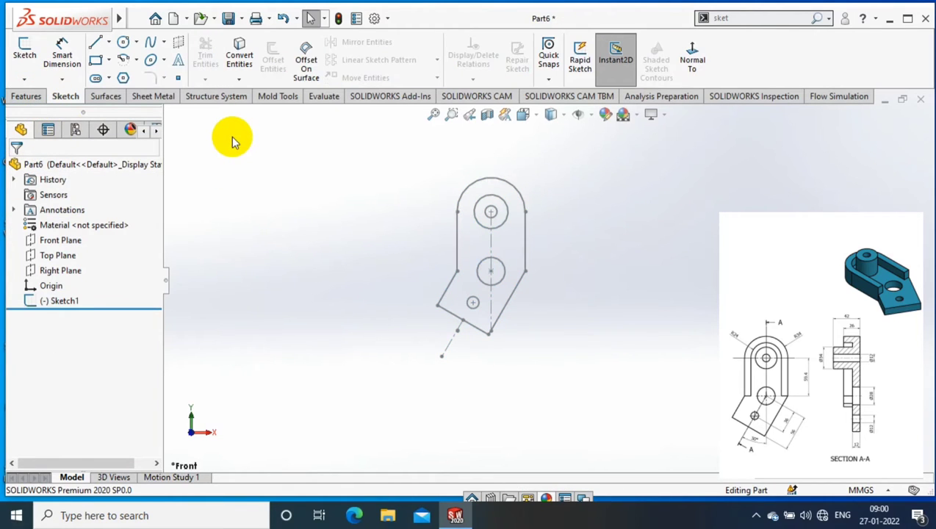
# Extrude Sketch1 into a base plate and show Sketch1 under Boss-Extrude1
pyautogui.click(26, 96)
pyautogui.click(29, 59)
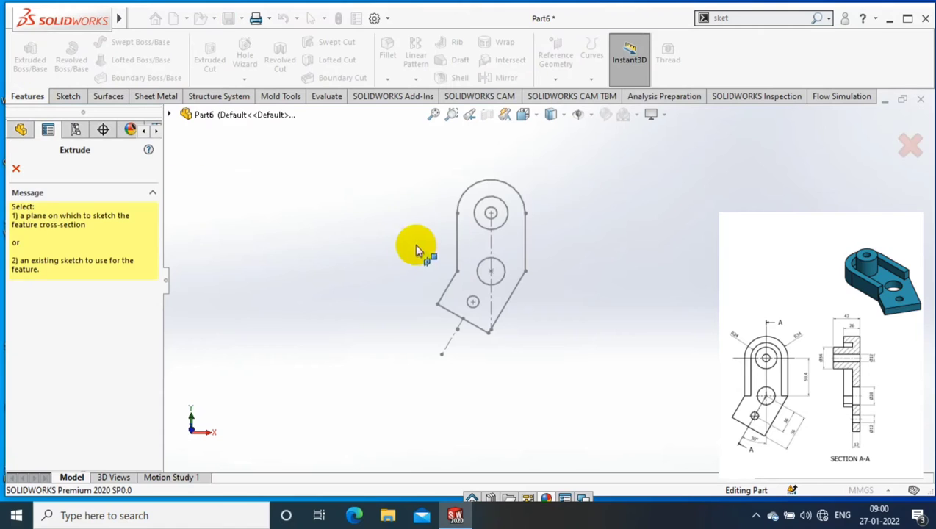
pyautogui.click(466, 254)
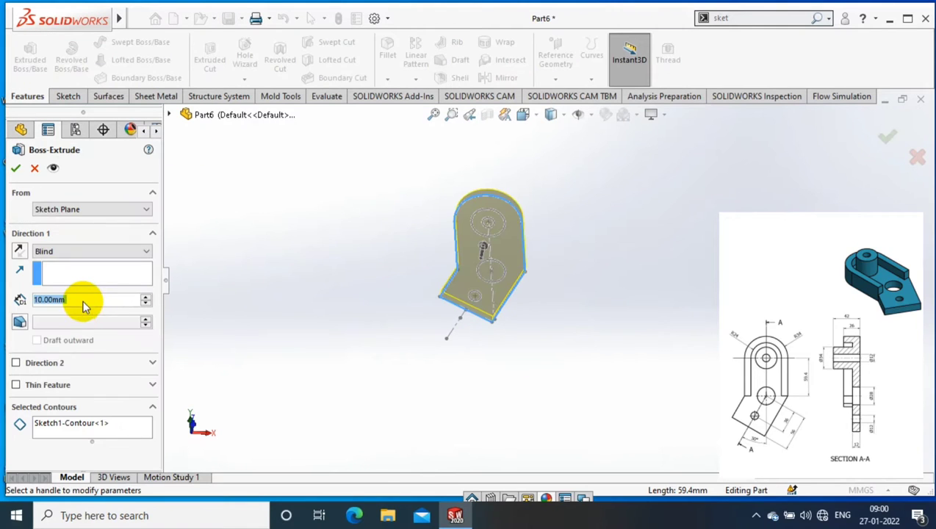
pyautogui.press('Return')
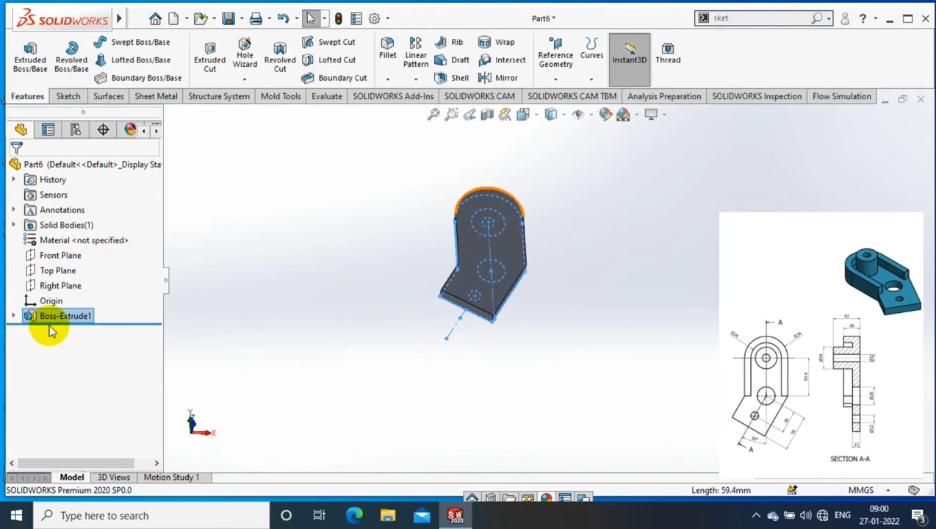
pyautogui.rightClick(50, 331)
pyautogui.click(92, 248)
# Extrude Sketch1's lever outline, reselecting its contour, as a 12 mm Blind base plate
pyautogui.click(29, 55)
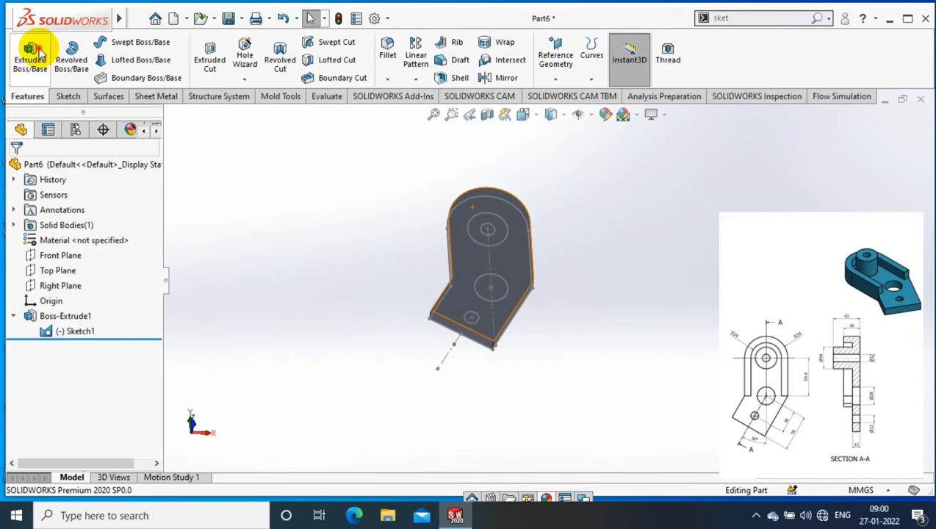
pyautogui.click(446, 239)
pyautogui.click(48, 408)
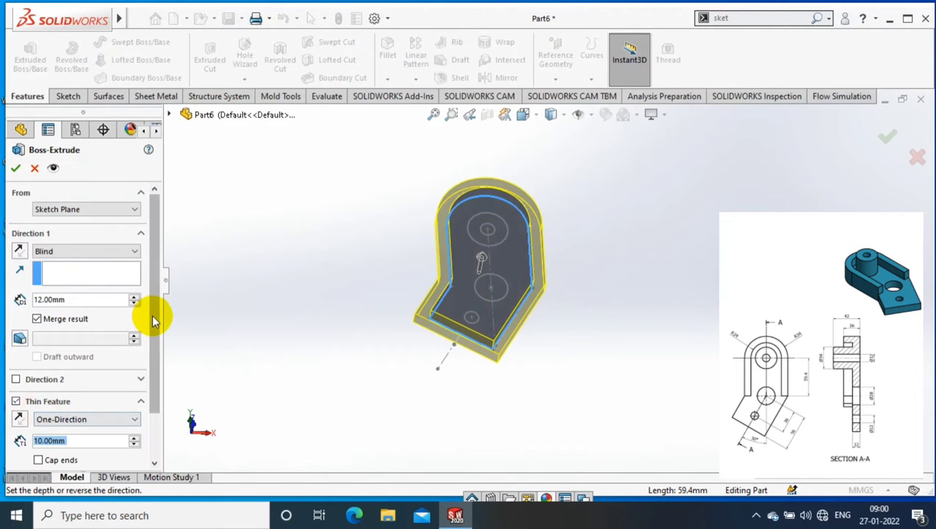
pyautogui.scroll(-2, 90, 444)
pyautogui.rightClick(90, 446)
pyautogui.click(147, 447)
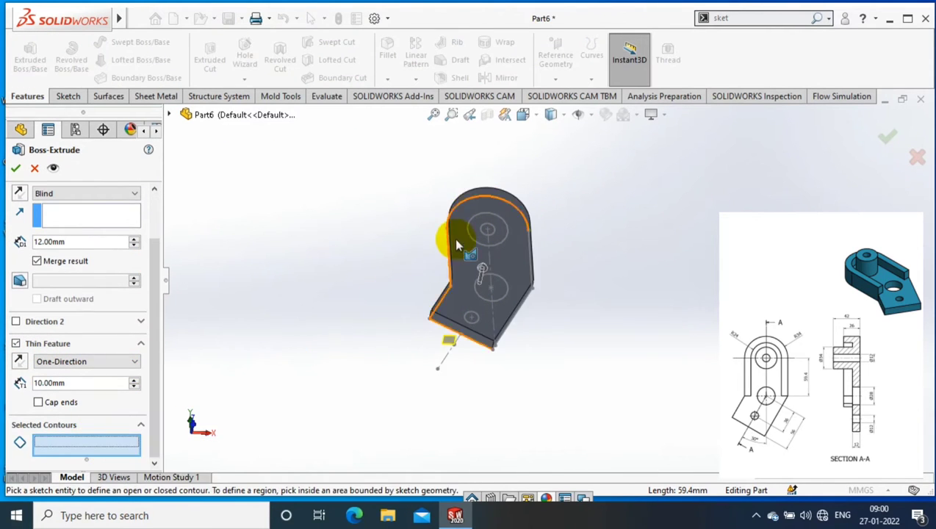
pyautogui.click(445, 235)
pyautogui.rightClick(101, 443)
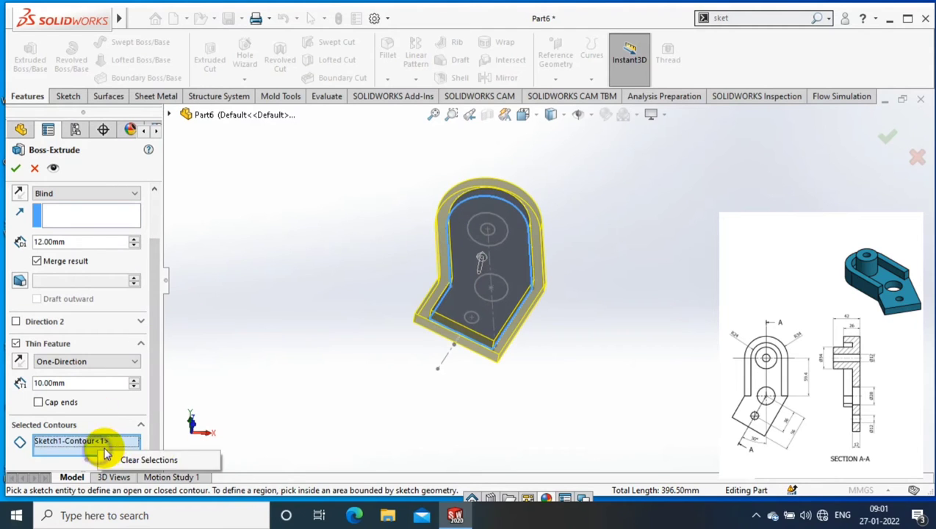
pyautogui.click(144, 456)
pyautogui.rightClick(210, 260)
pyautogui.click(263, 107)
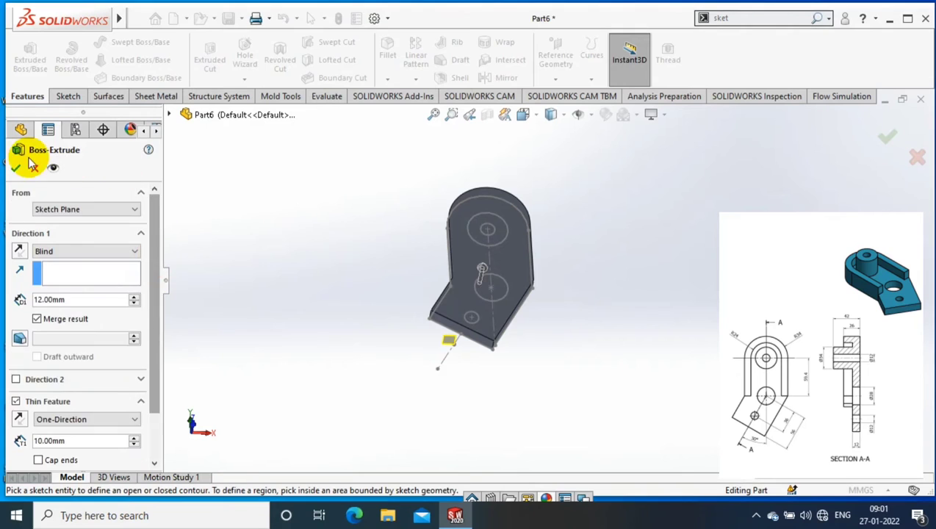
pyautogui.click(16, 167)
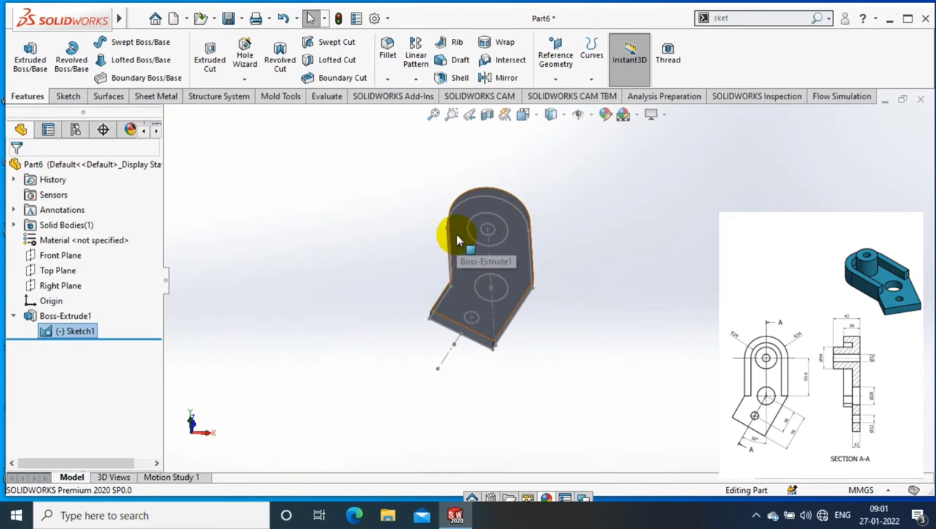
# Sketch on the plate's top face, converting the rounded-end arc and two side edges
pyautogui.click(478, 250)
pyautogui.click(557, 145)
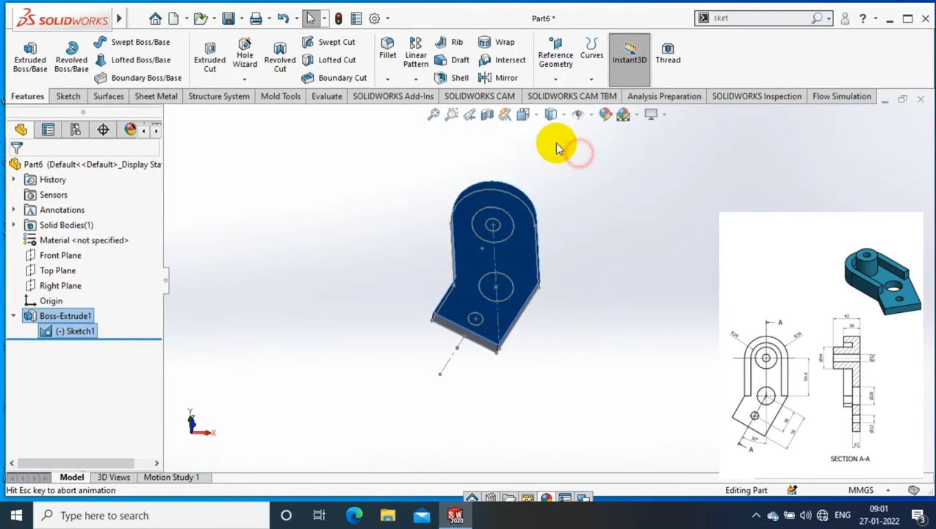
pyautogui.click(66, 96)
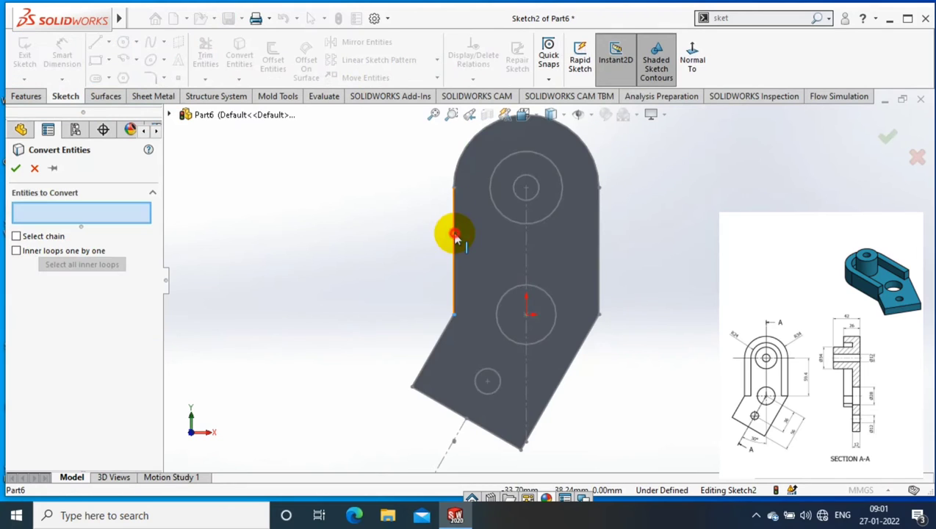
pyautogui.click(454, 237)
pyautogui.click(476, 139)
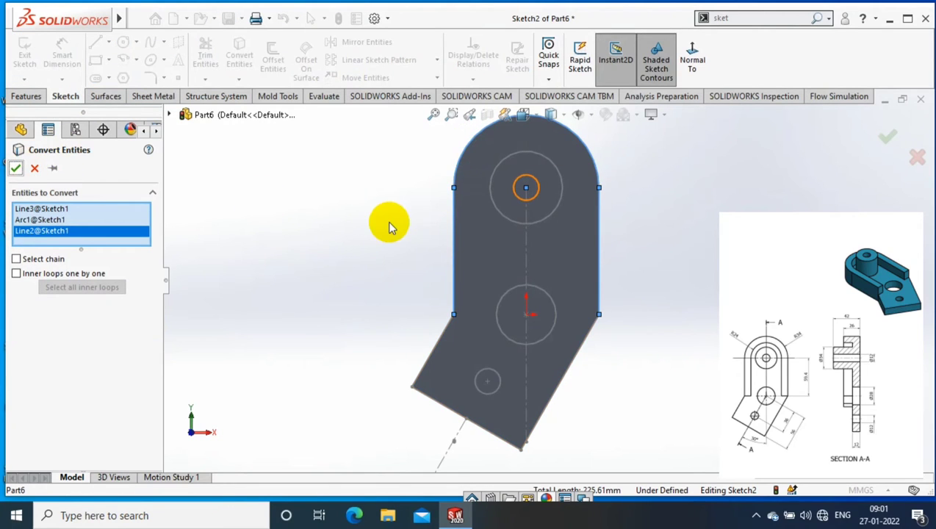
pyautogui.click(16, 167)
pyautogui.moveTo(299, 153); pyautogui.dragTo(673, 238, button='middle')
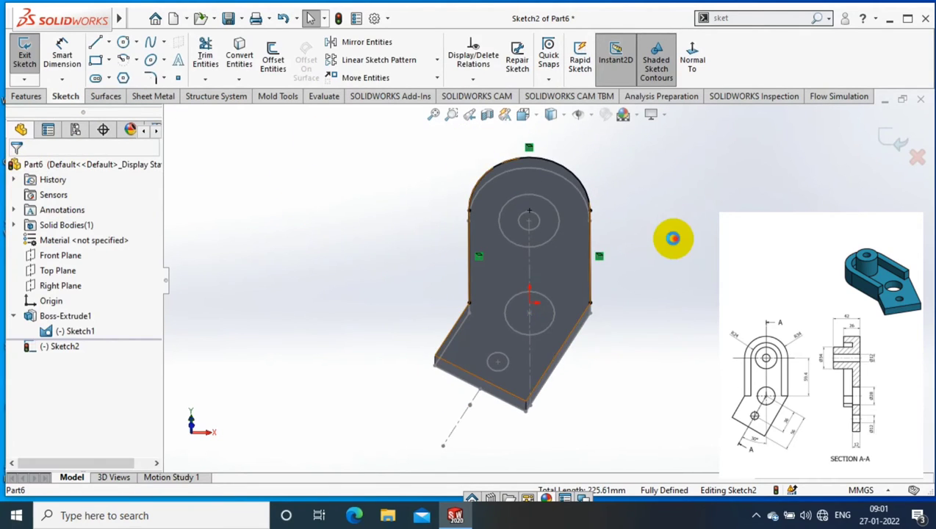
pyautogui.hotkey('ctrl', 'b')
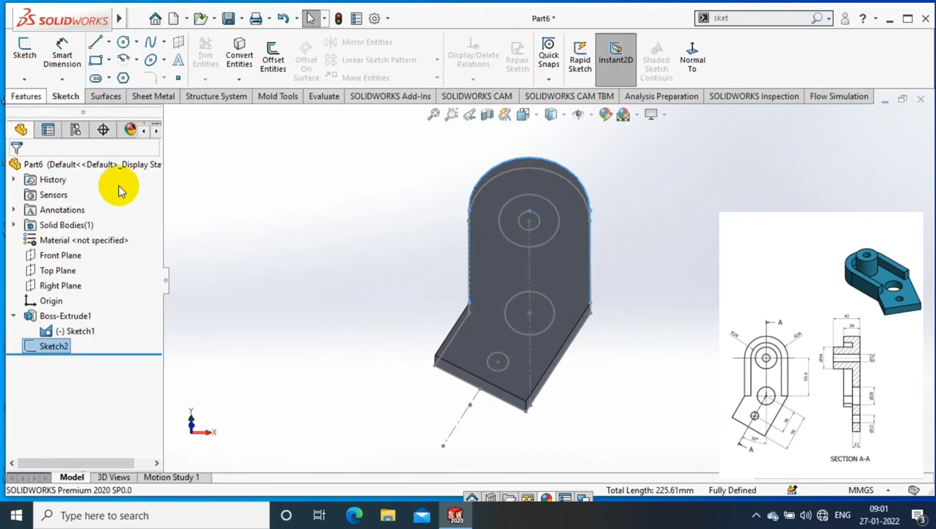
# Extrude the converted edges as a 10 mm thin wall, 14 mm tall
pyautogui.press('e')
pyautogui.scroll(-1, 93, 419)
pyautogui.click(86, 416)
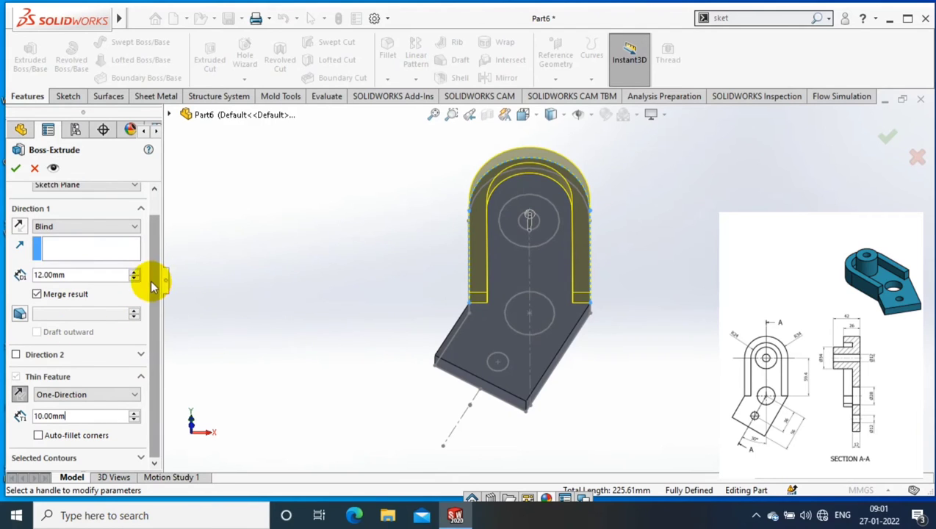
pyautogui.doubleClick(74, 275)
pyautogui.write('14')
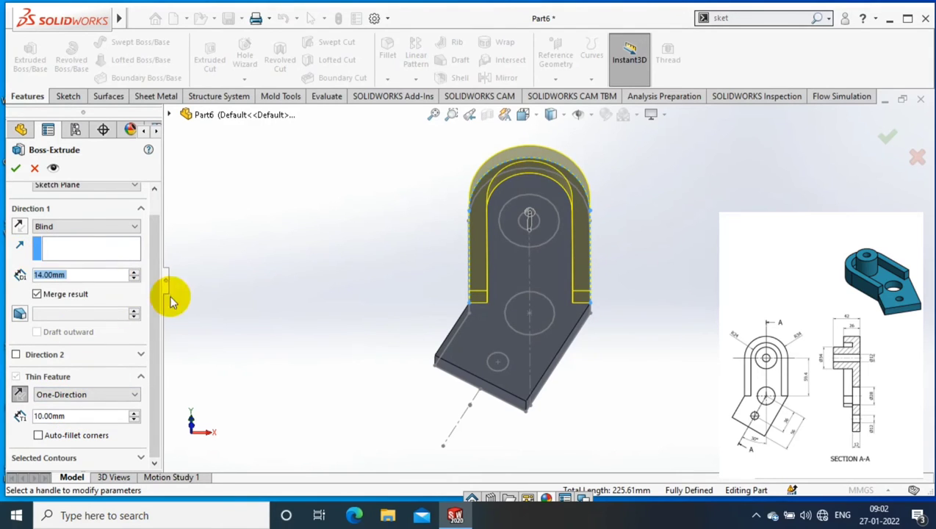
pyautogui.click(15, 167)
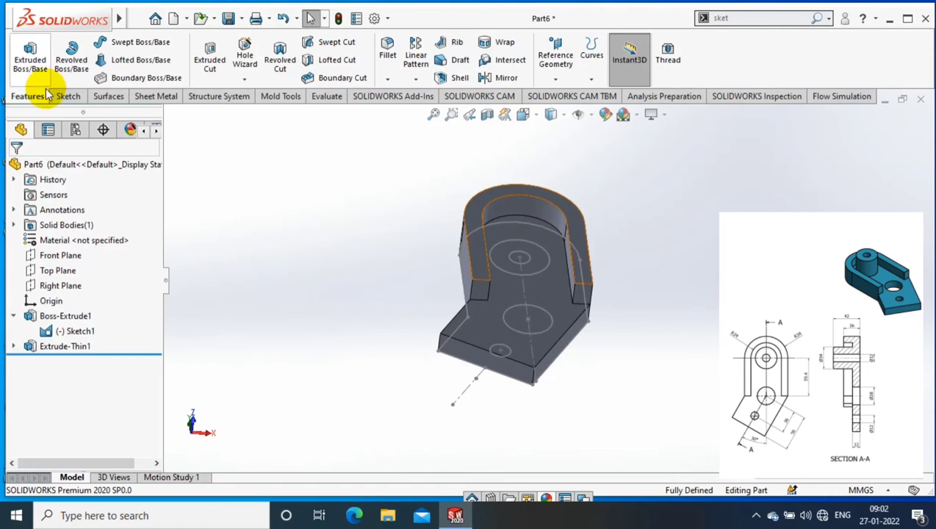
pyautogui.click(29, 55)
# Extrude the Ø34 circle at the rounded end 30 mm into a cylindrical boss
pyautogui.click(520, 259)
pyautogui.click(23, 46)
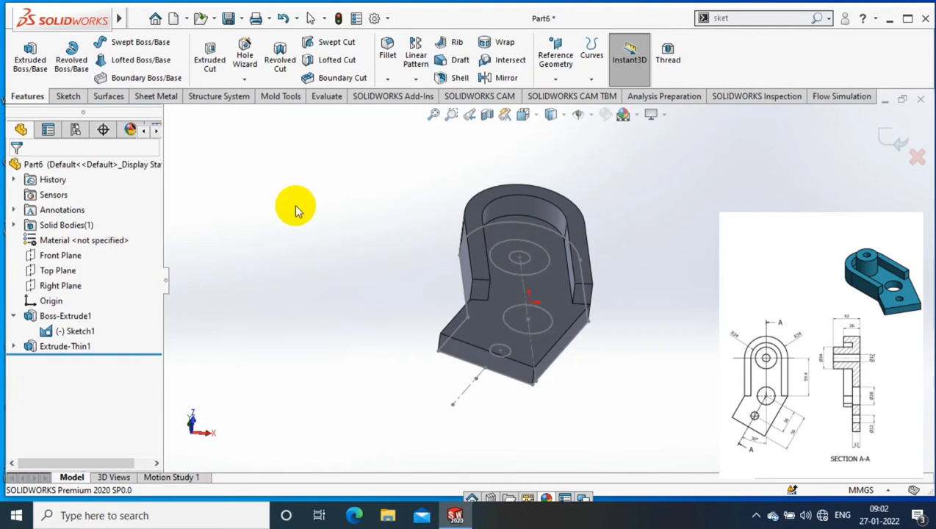
pyautogui.press('Escape')
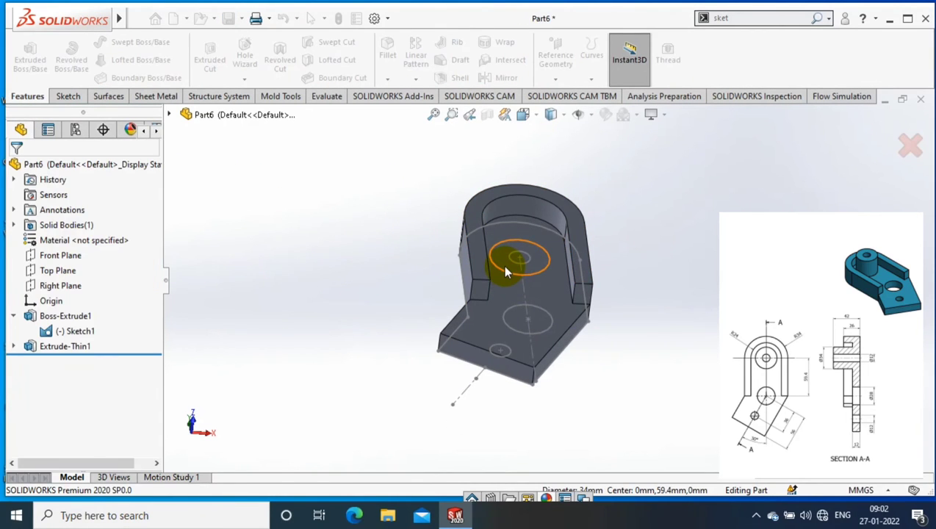
pyautogui.click(505, 272)
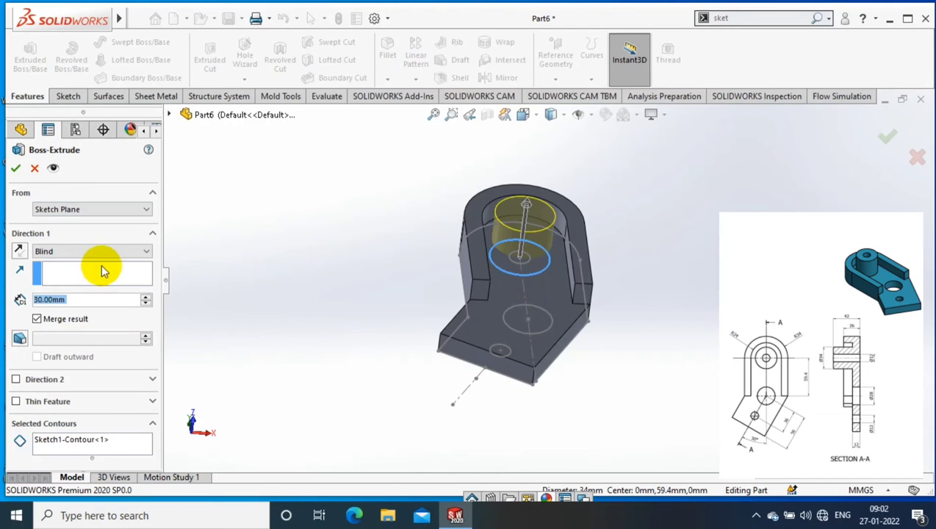
pyautogui.press('Return')
# Reopen Boss-Extrude2 for editing, then close it unchanged
pyautogui.moveTo(387, 190)
pyautogui.mouseDown(button='middle')
pyautogui.moveTo(424, 307)
pyautogui.moveTo(344, 335)
pyautogui.mouseUp(button='middle')
pyautogui.rightClick(76, 360)
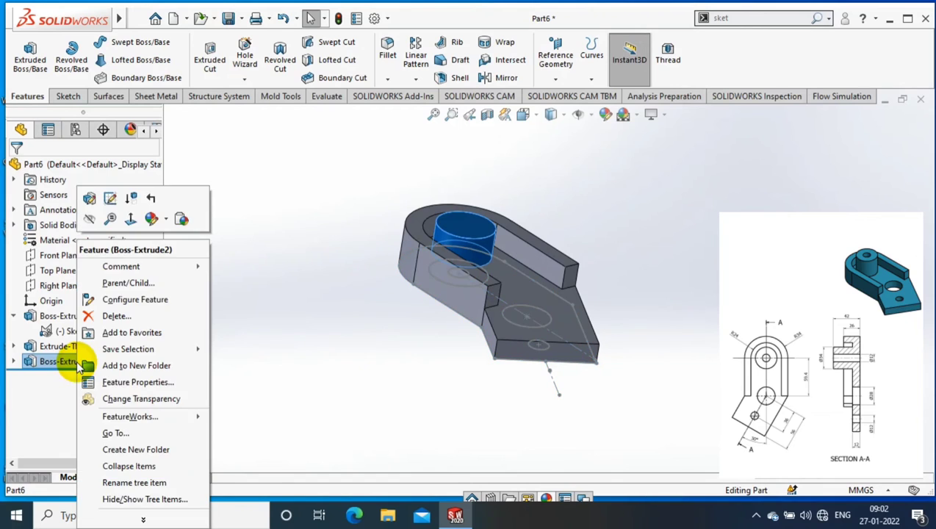
pyautogui.click(92, 201)
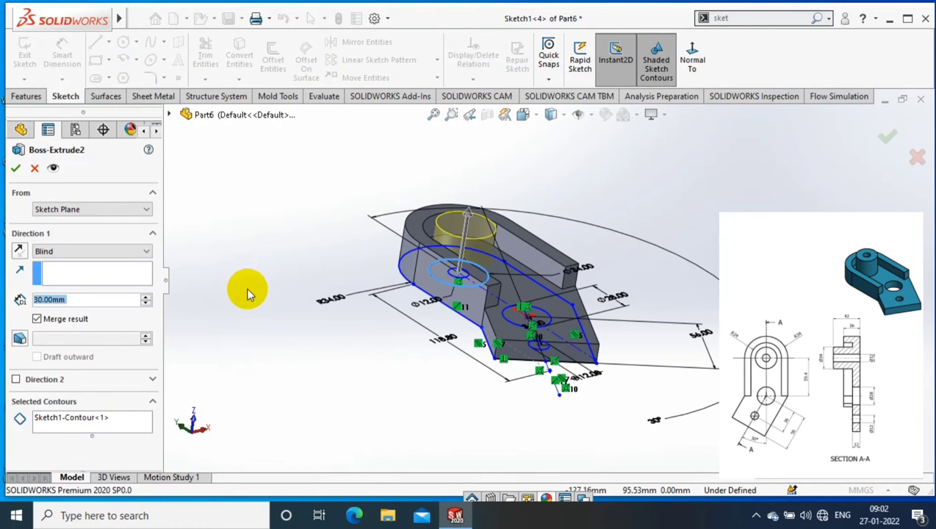
pyautogui.click(294, 234)
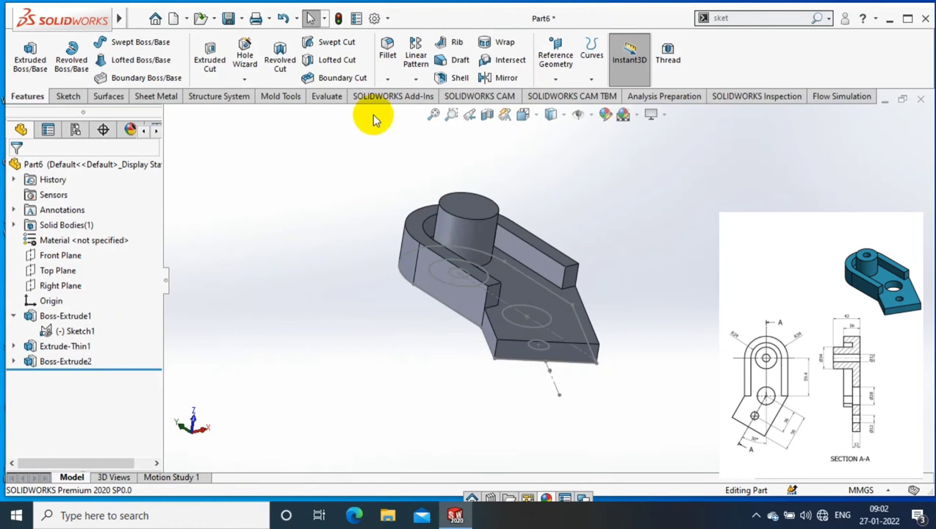
# Start an extruded cut using the boss circle, the arm-end circle and the middle circle
pyautogui.click(209, 61)
pyautogui.click(547, 324)
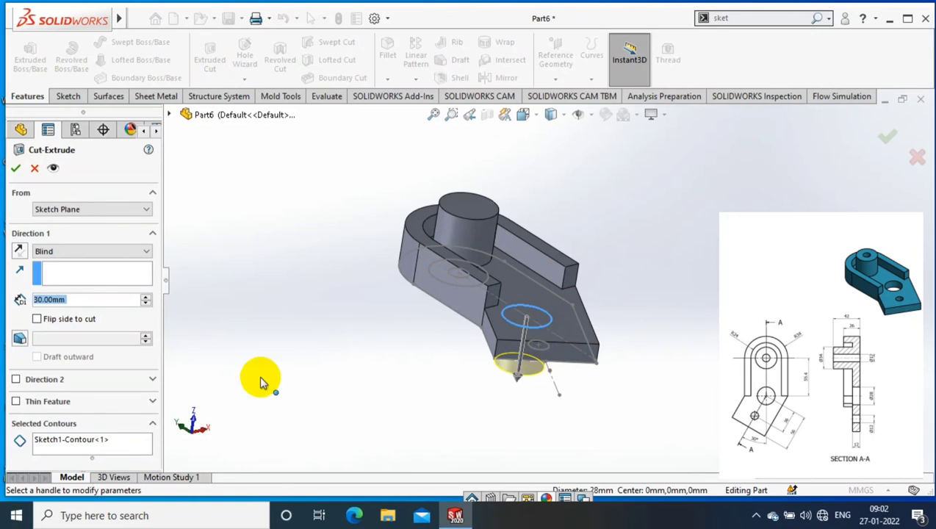
pyautogui.click(121, 439)
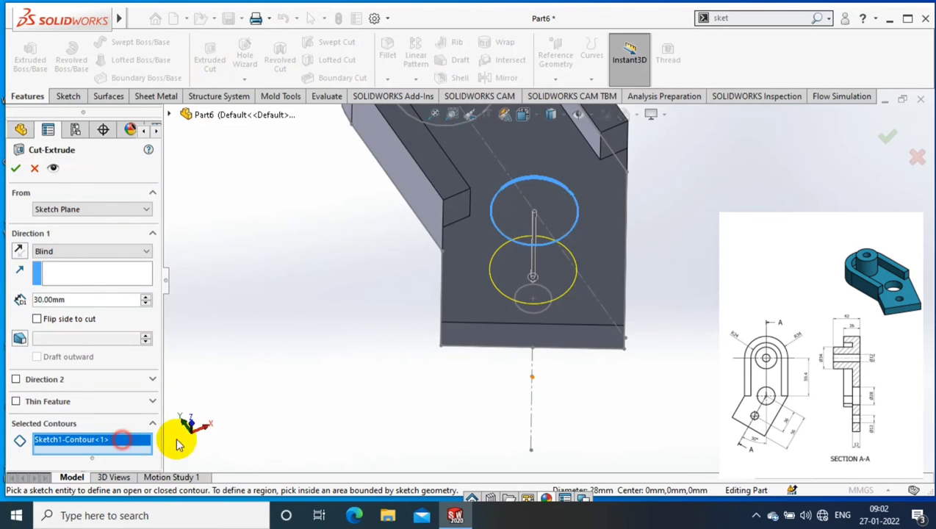
pyautogui.click(497, 169)
pyautogui.scroll(-3, 498, 182)
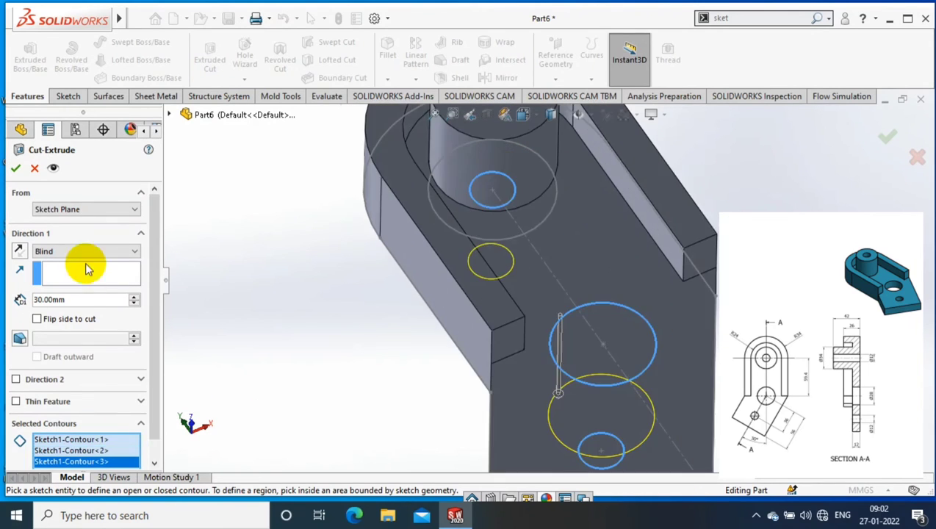
pyautogui.click(84, 253)
# Set the cut to Through All in one direction and create Cut-Extrude2
pyautogui.click(83, 282)
pyautogui.click(16, 358)
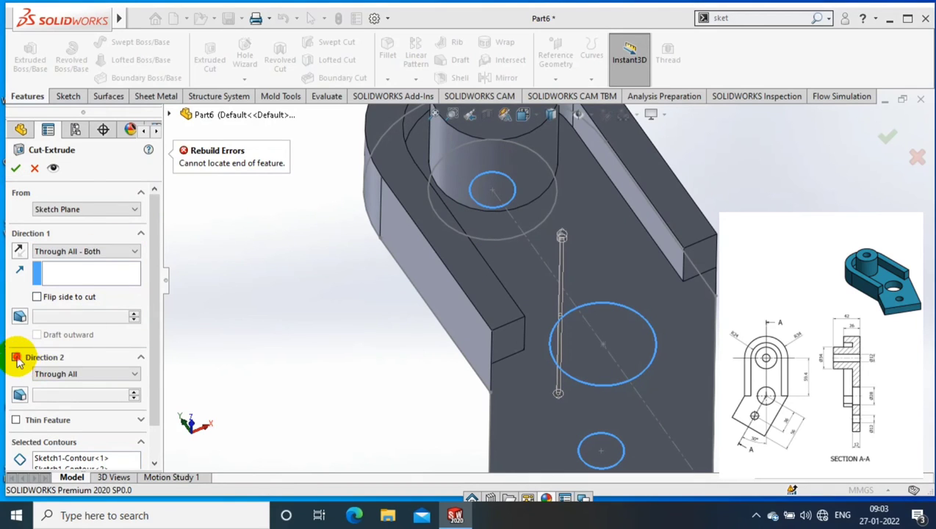
pyautogui.moveTo(274, 190); pyautogui.dragTo(61, 295, button='middle')
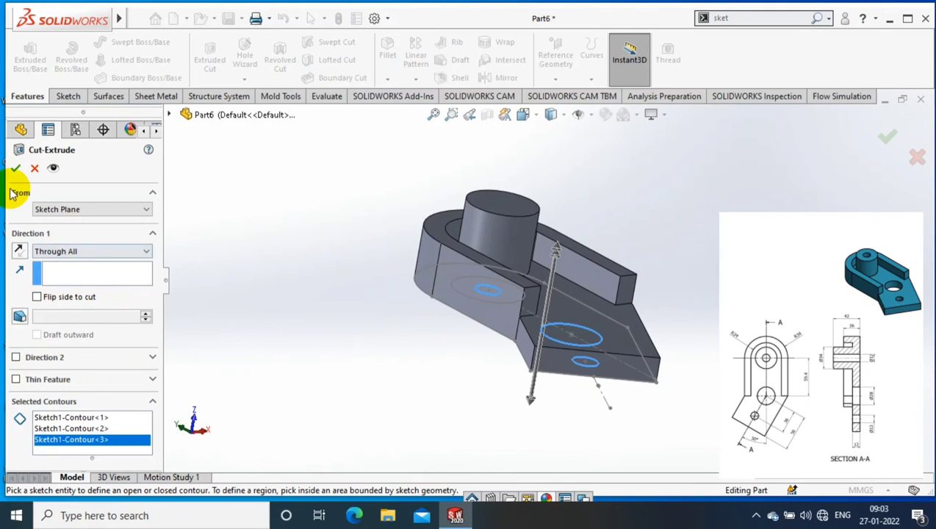
pyautogui.click(88, 251)
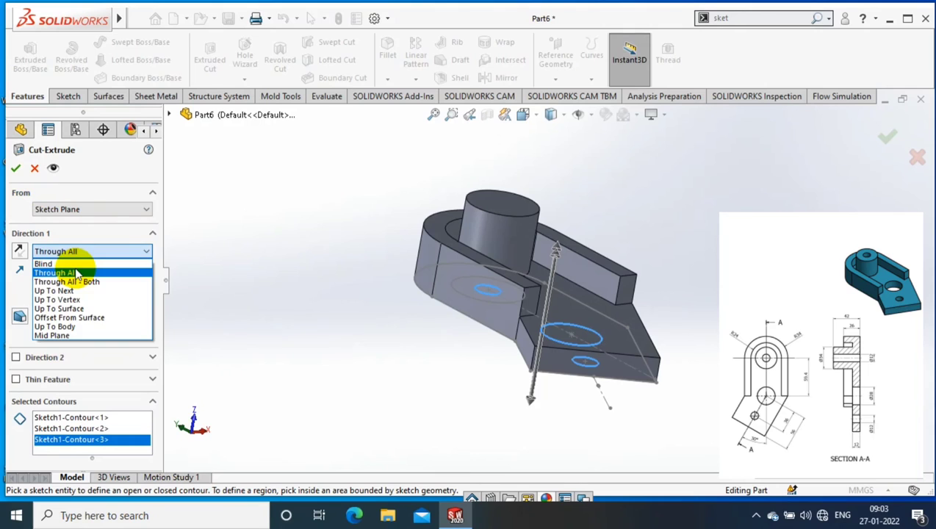
pyautogui.click(42, 263)
pyautogui.click(16, 380)
pyautogui.click(16, 168)
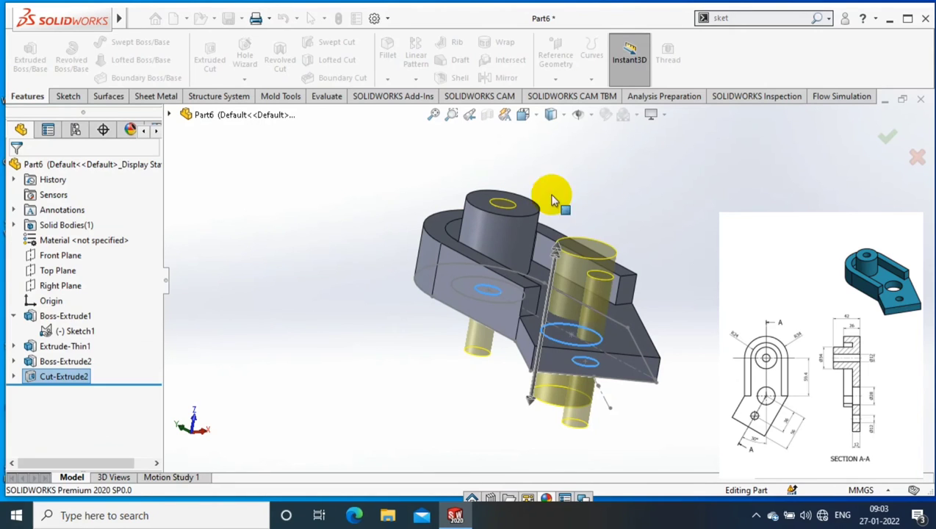
pyautogui.moveTo(707, 260)
pyautogui.mouseDown(button='middle')
pyautogui.moveTo(681, 318)
pyautogui.moveTo(593, 250)
pyautogui.mouseUp(button='middle')
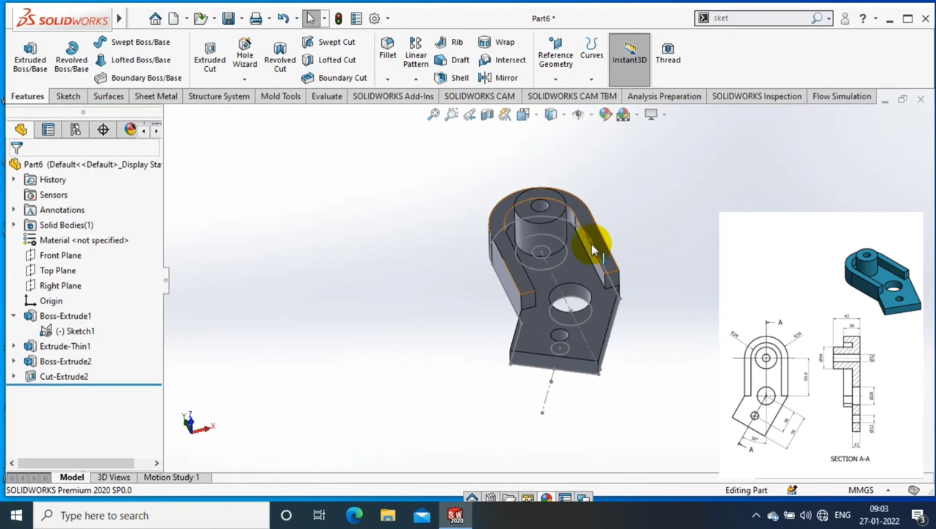
pyautogui.rightClick(594, 250)
pyautogui.click(681, 255)
pyautogui.moveTo(689, 345)
pyautogui.mouseDown(button='middle')
pyautogui.moveTo(706, 328)
pyautogui.moveTo(694, 264)
pyautogui.mouseUp(button='middle')
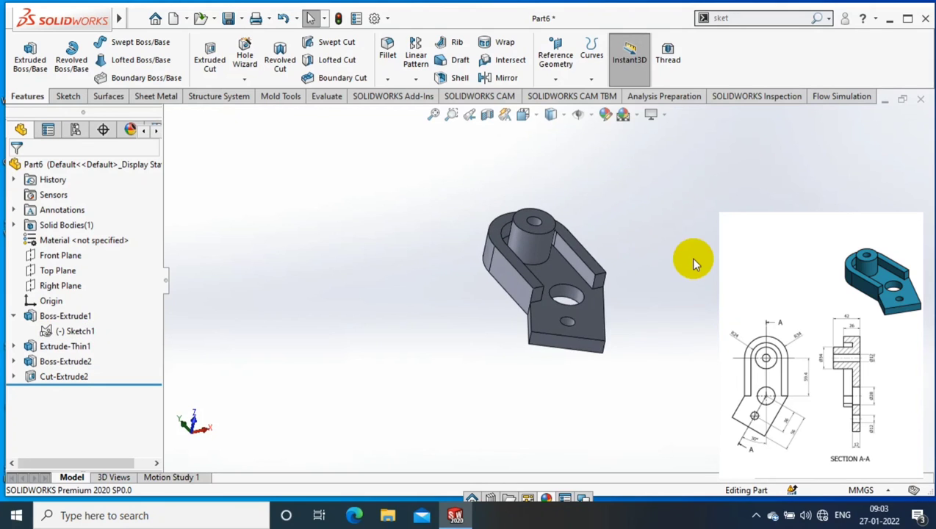
pyautogui.scroll(-3, 695, 263)
# Apply a teal appearance colour to the whole part through Appearances > Part
pyautogui.rightClick(497, 309)
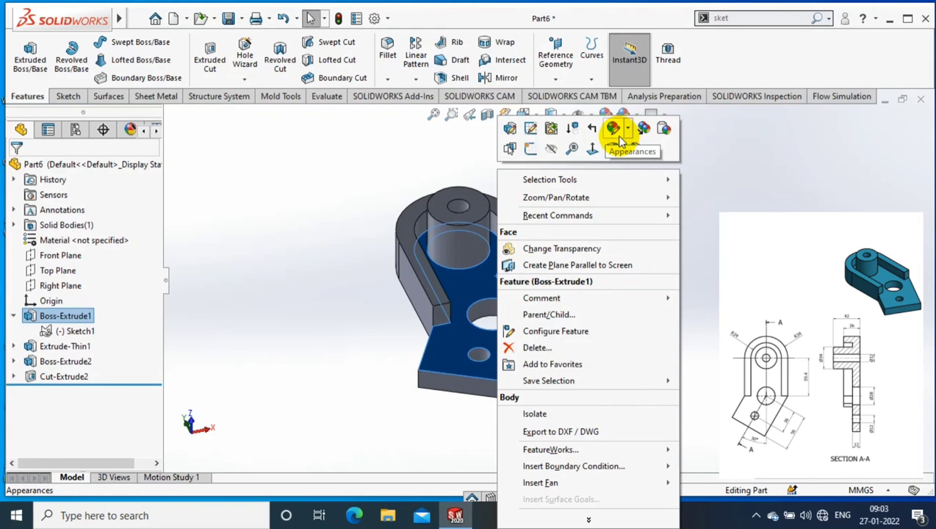
pyautogui.click(627, 129)
pyautogui.click(637, 189)
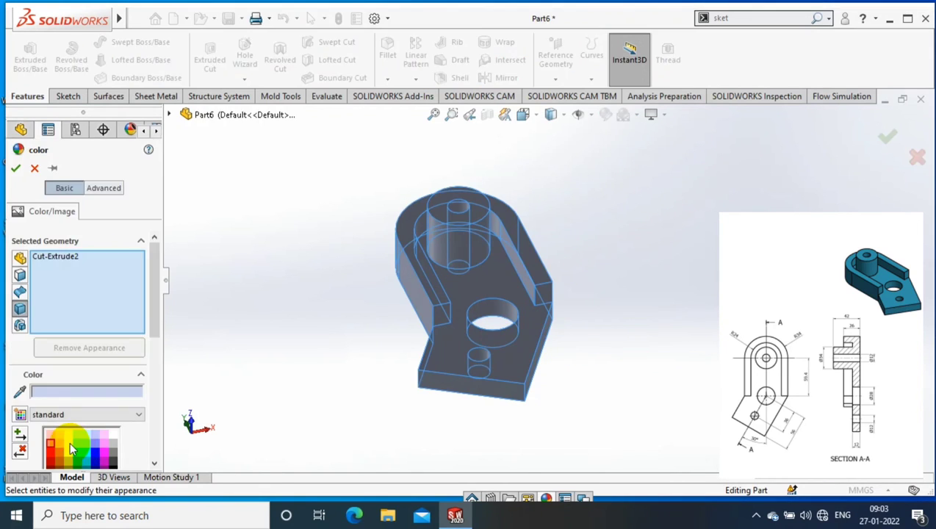
pyautogui.click(73, 448)
pyautogui.click(16, 166)
pyautogui.moveTo(471, 294)
pyautogui.mouseDown(button='middle')
pyautogui.moveTo(705, 278)
pyautogui.moveTo(518, 236)
pyautogui.moveTo(579, 294)
pyautogui.moveTo(515, 385)
pyautogui.moveTo(574, 192)
pyautogui.mouseUp(button='middle')
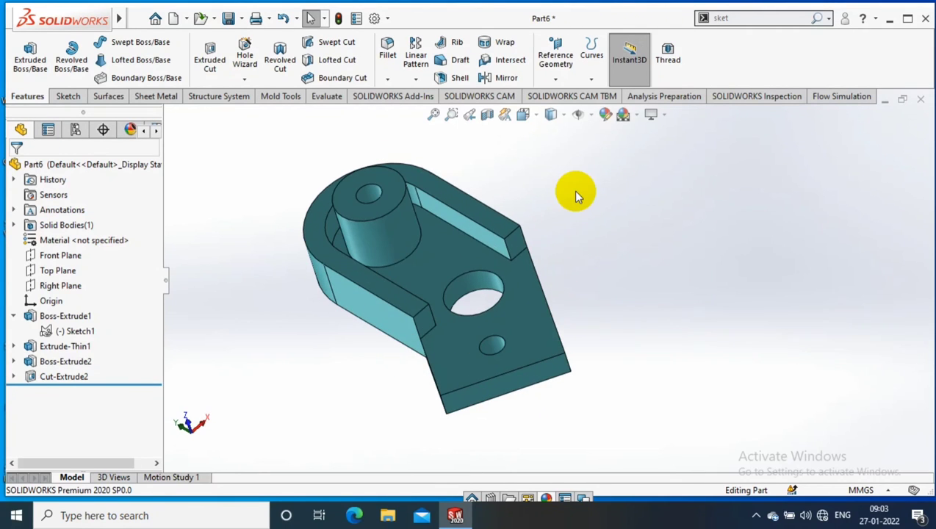